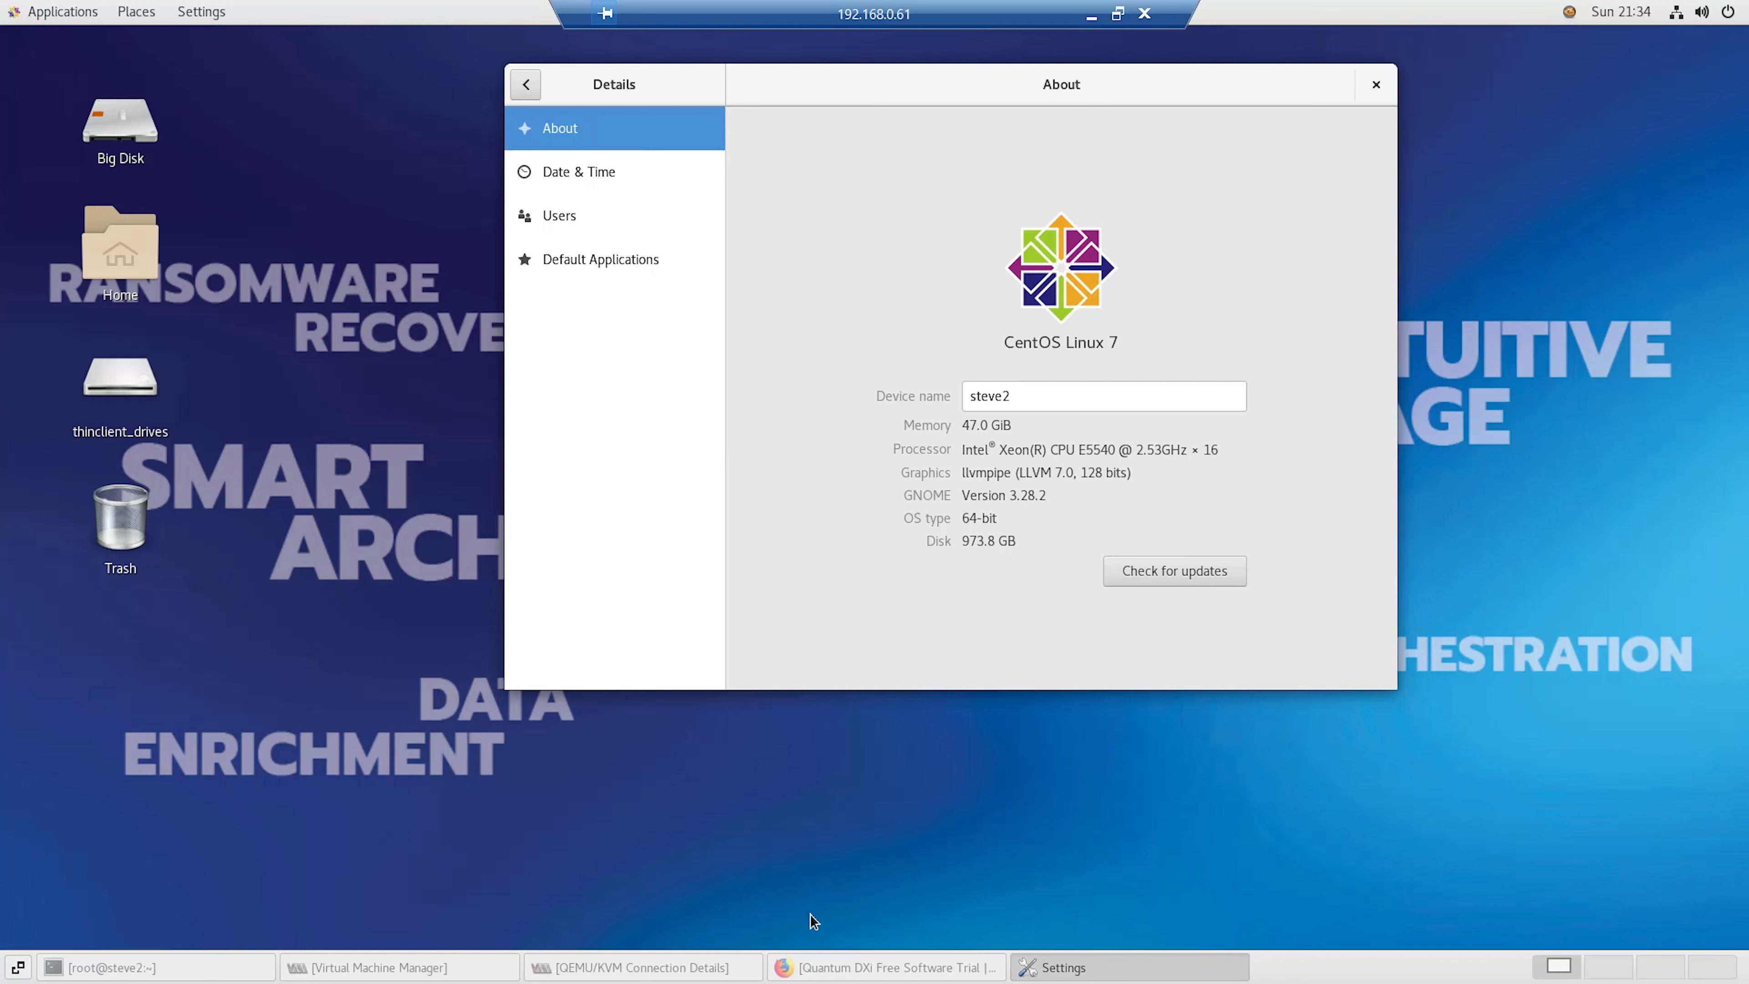
# Step: Look over the Virtual Machine Manager, Quantum's DXi V5000 trial download page and the Forum V home page in Firefox
pyautogui.click(400, 968)
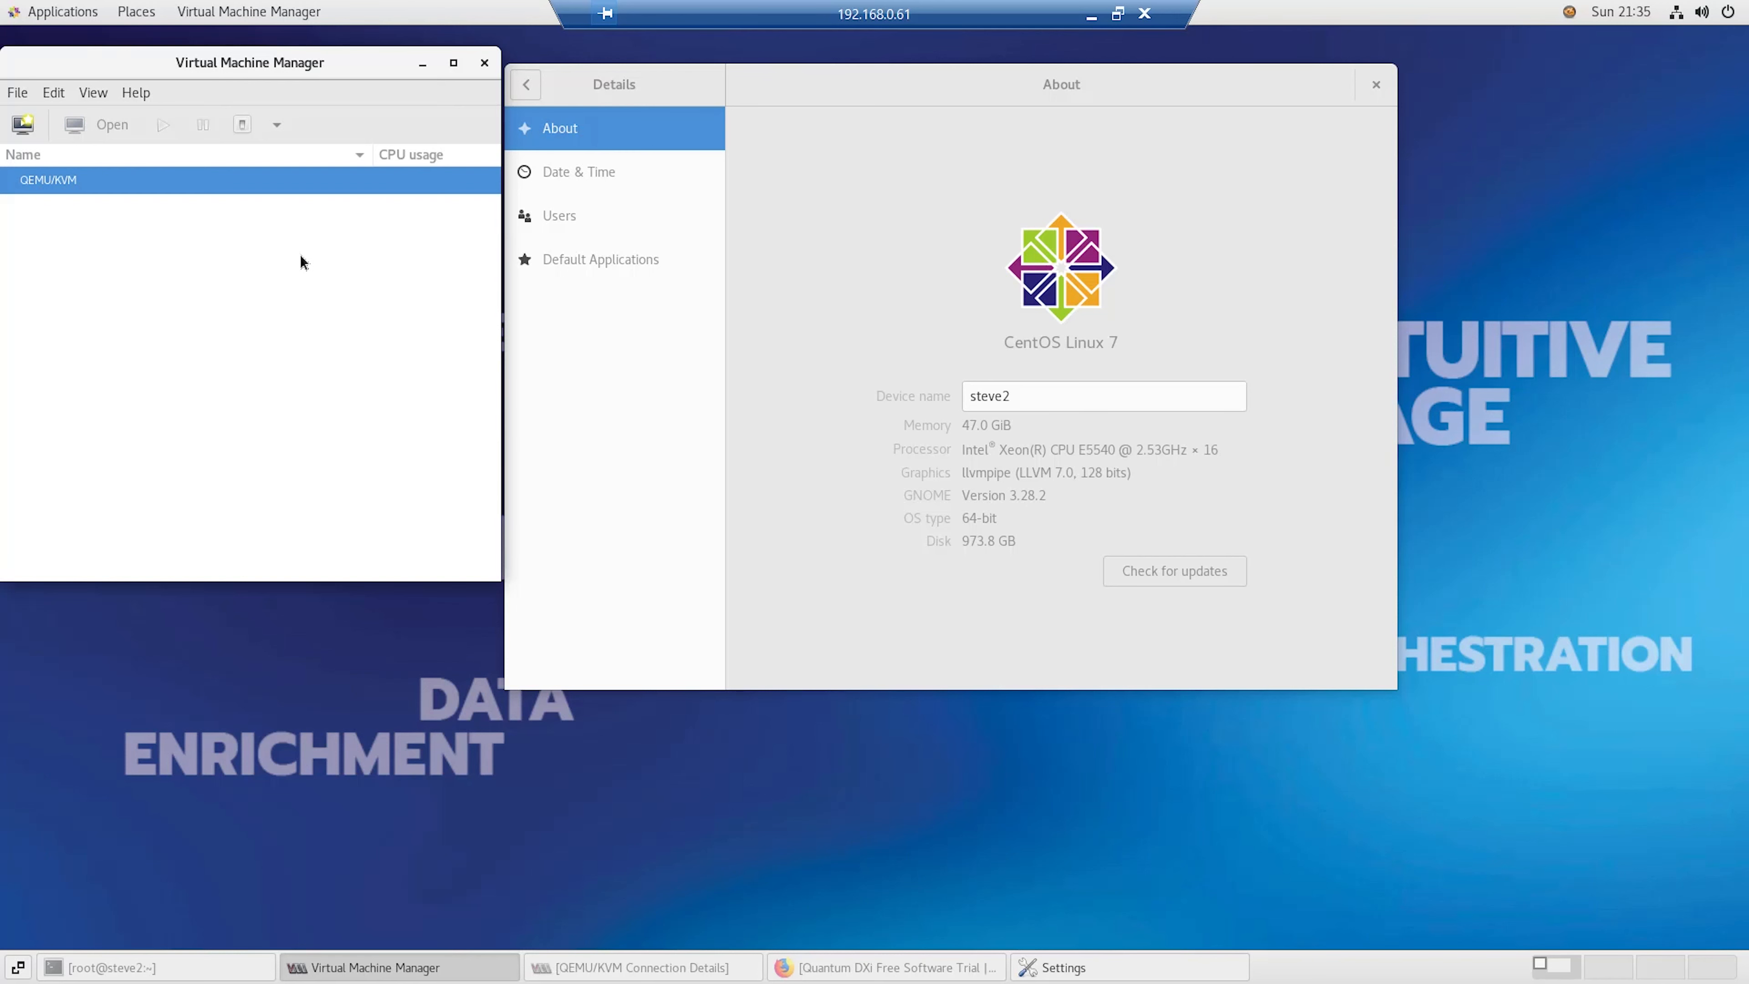
pyautogui.click(875, 968)
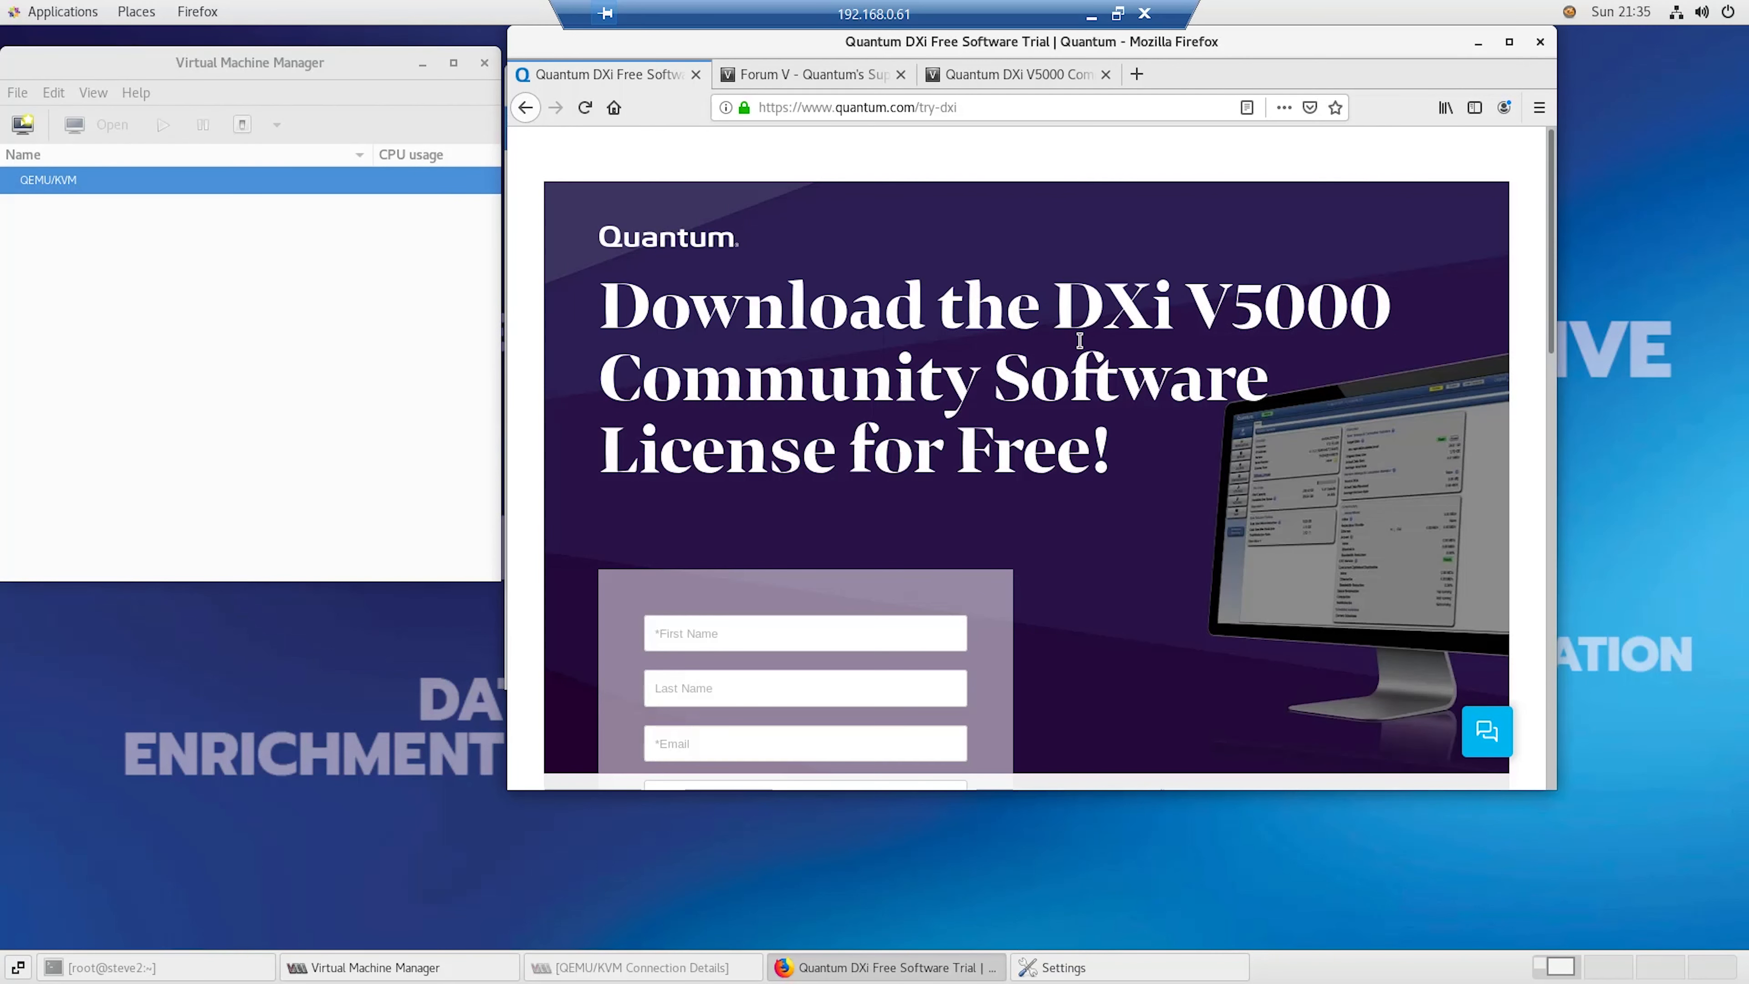
pyautogui.scroll(-2, 1084, 352)
pyautogui.scroll(-1, 1084, 352)
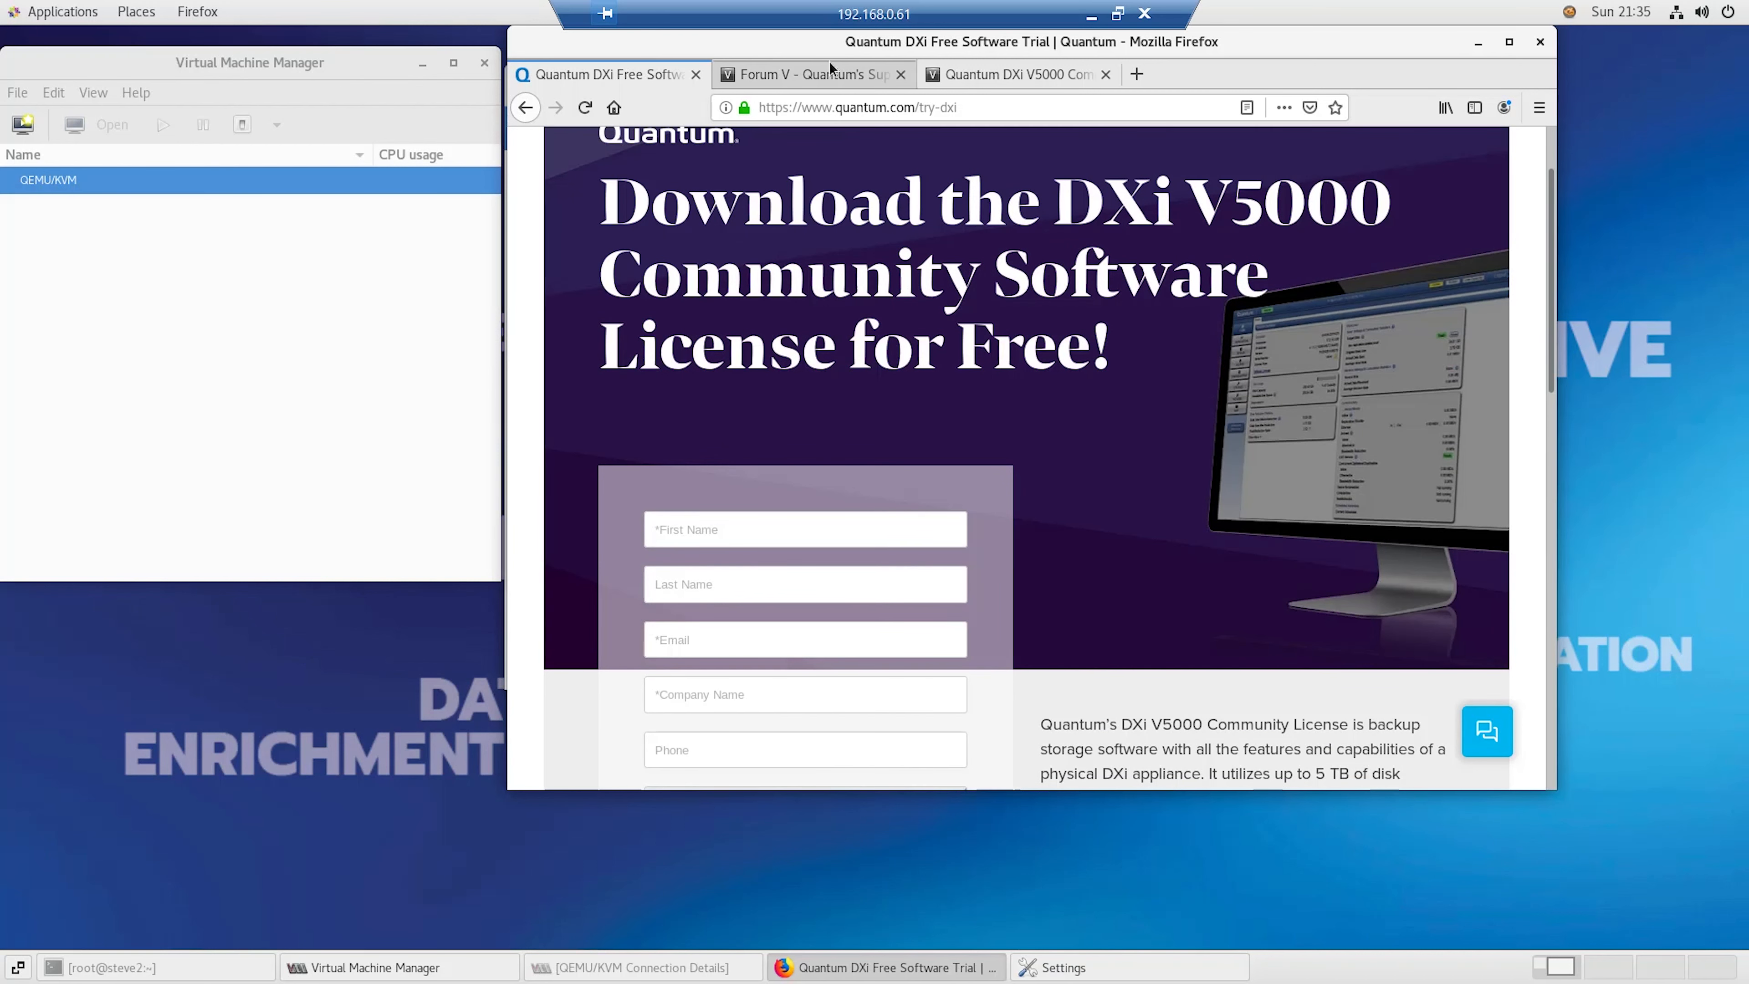
pyautogui.click(837, 77)
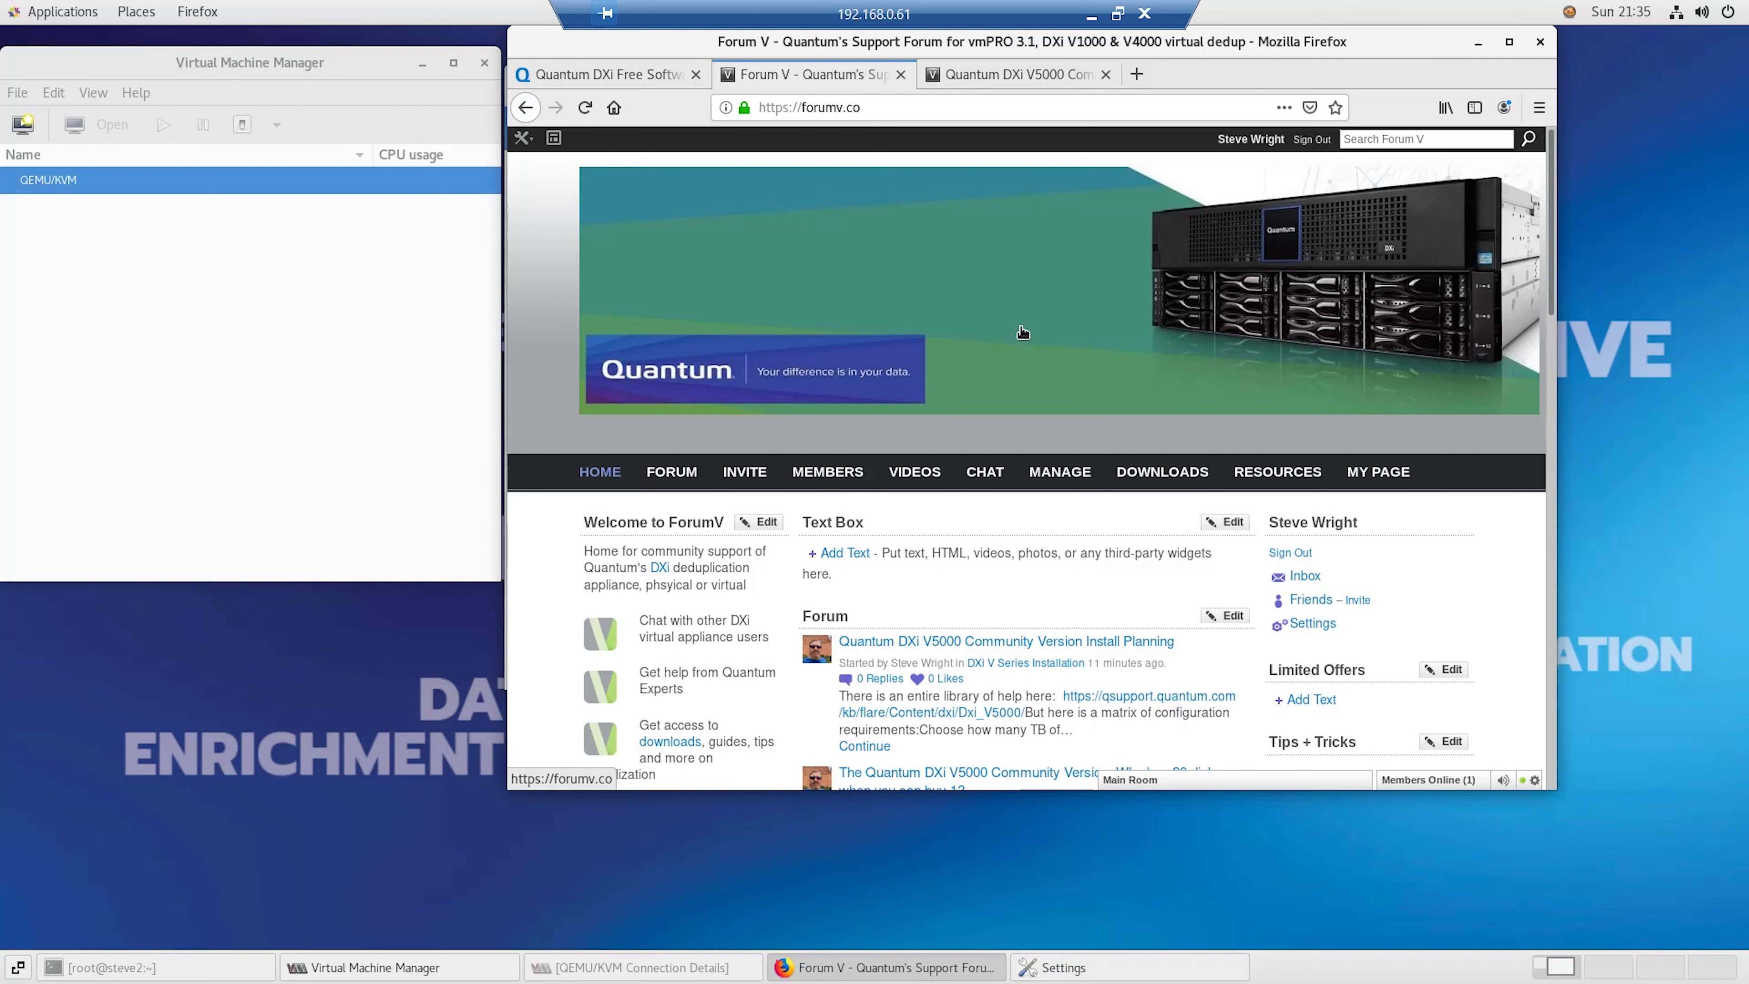
pyautogui.scroll(-1, 991, 242)
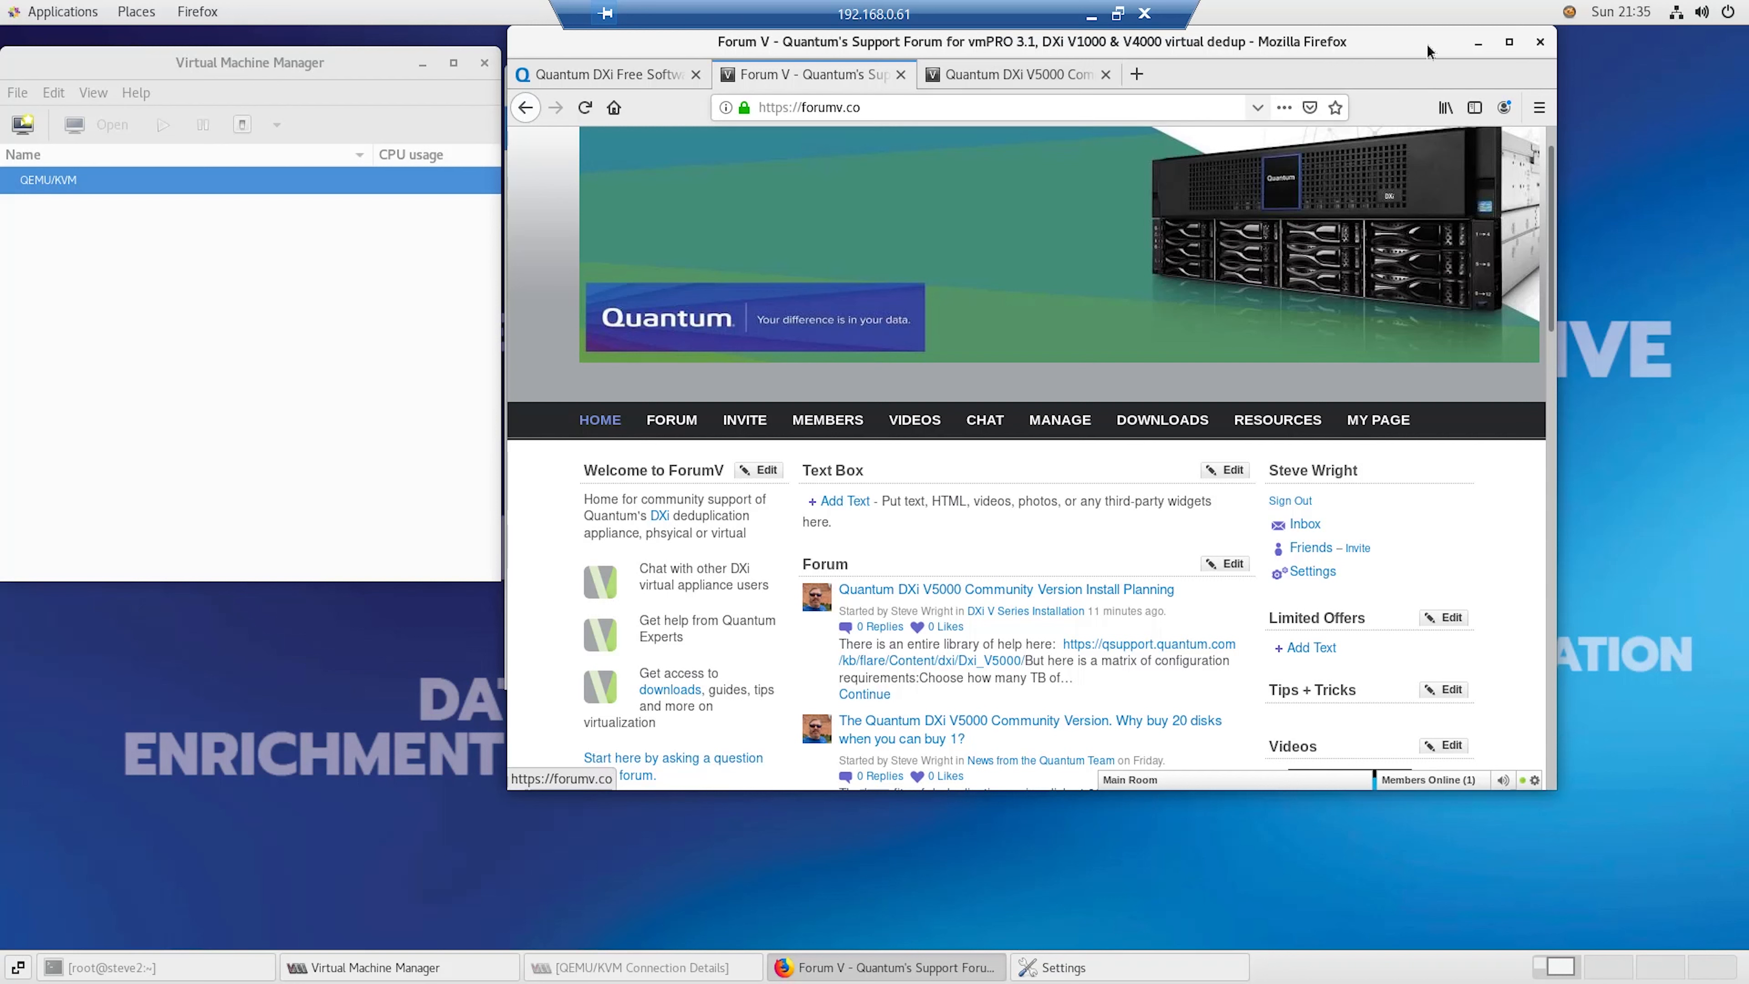
pyautogui.click(1478, 42)
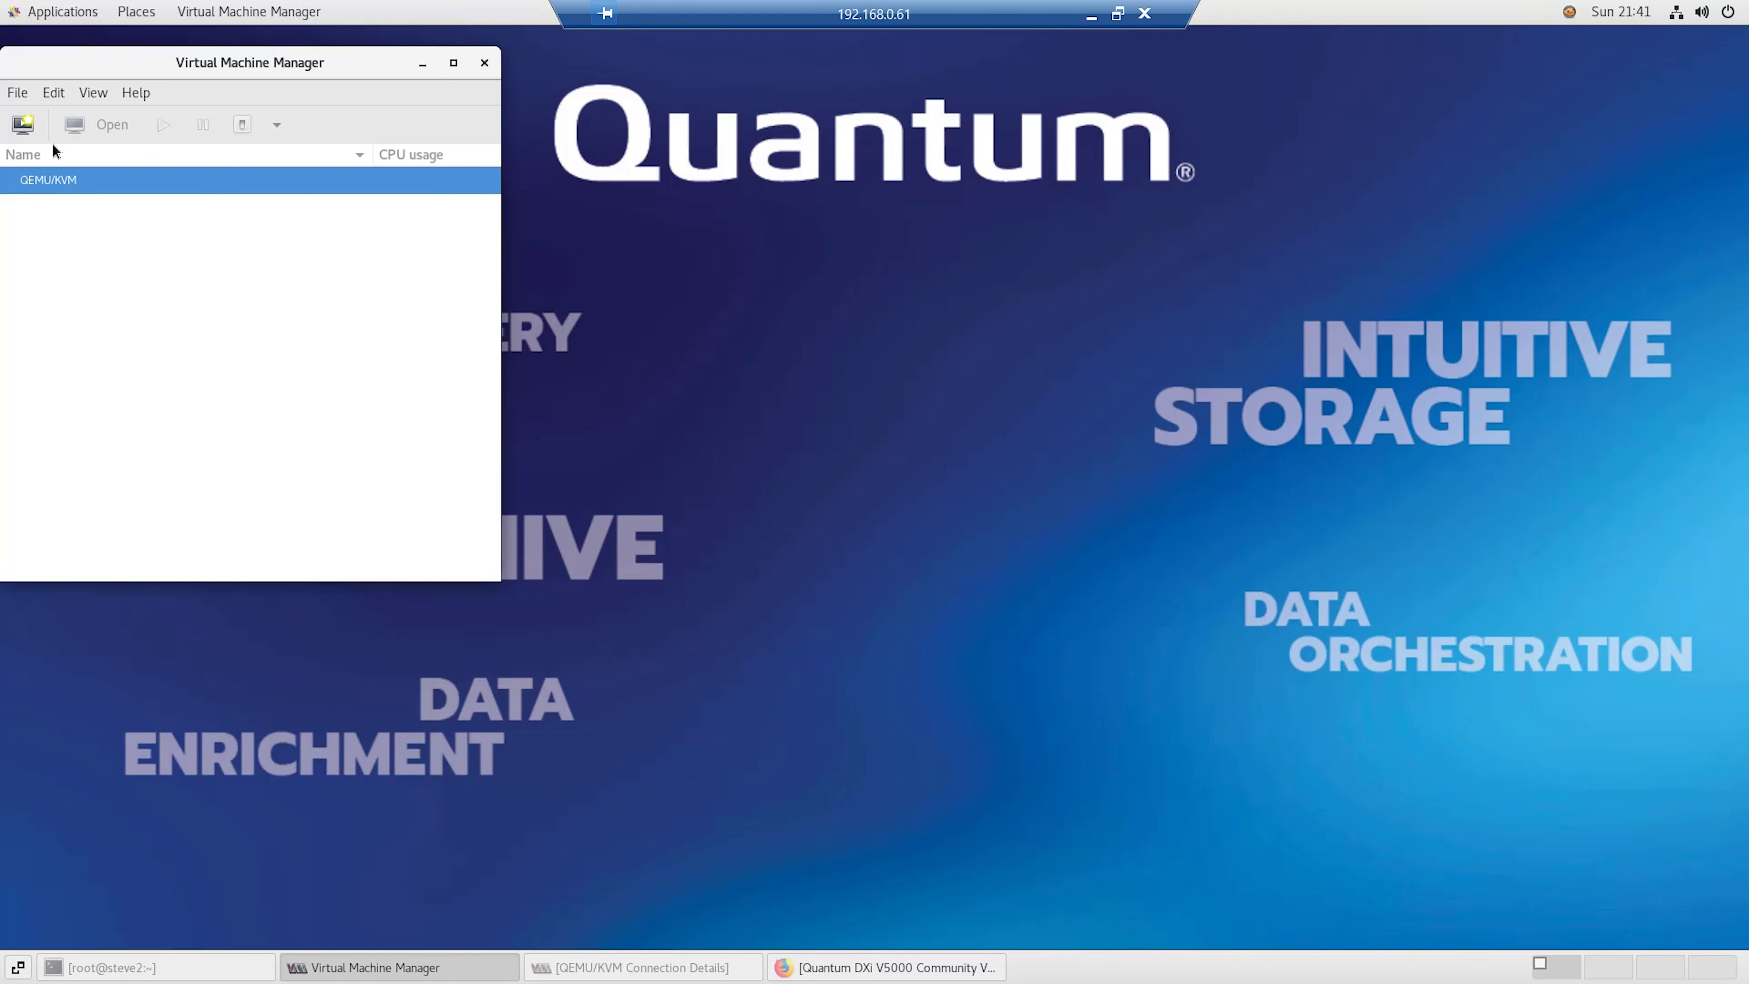
pyautogui.click(23, 125)
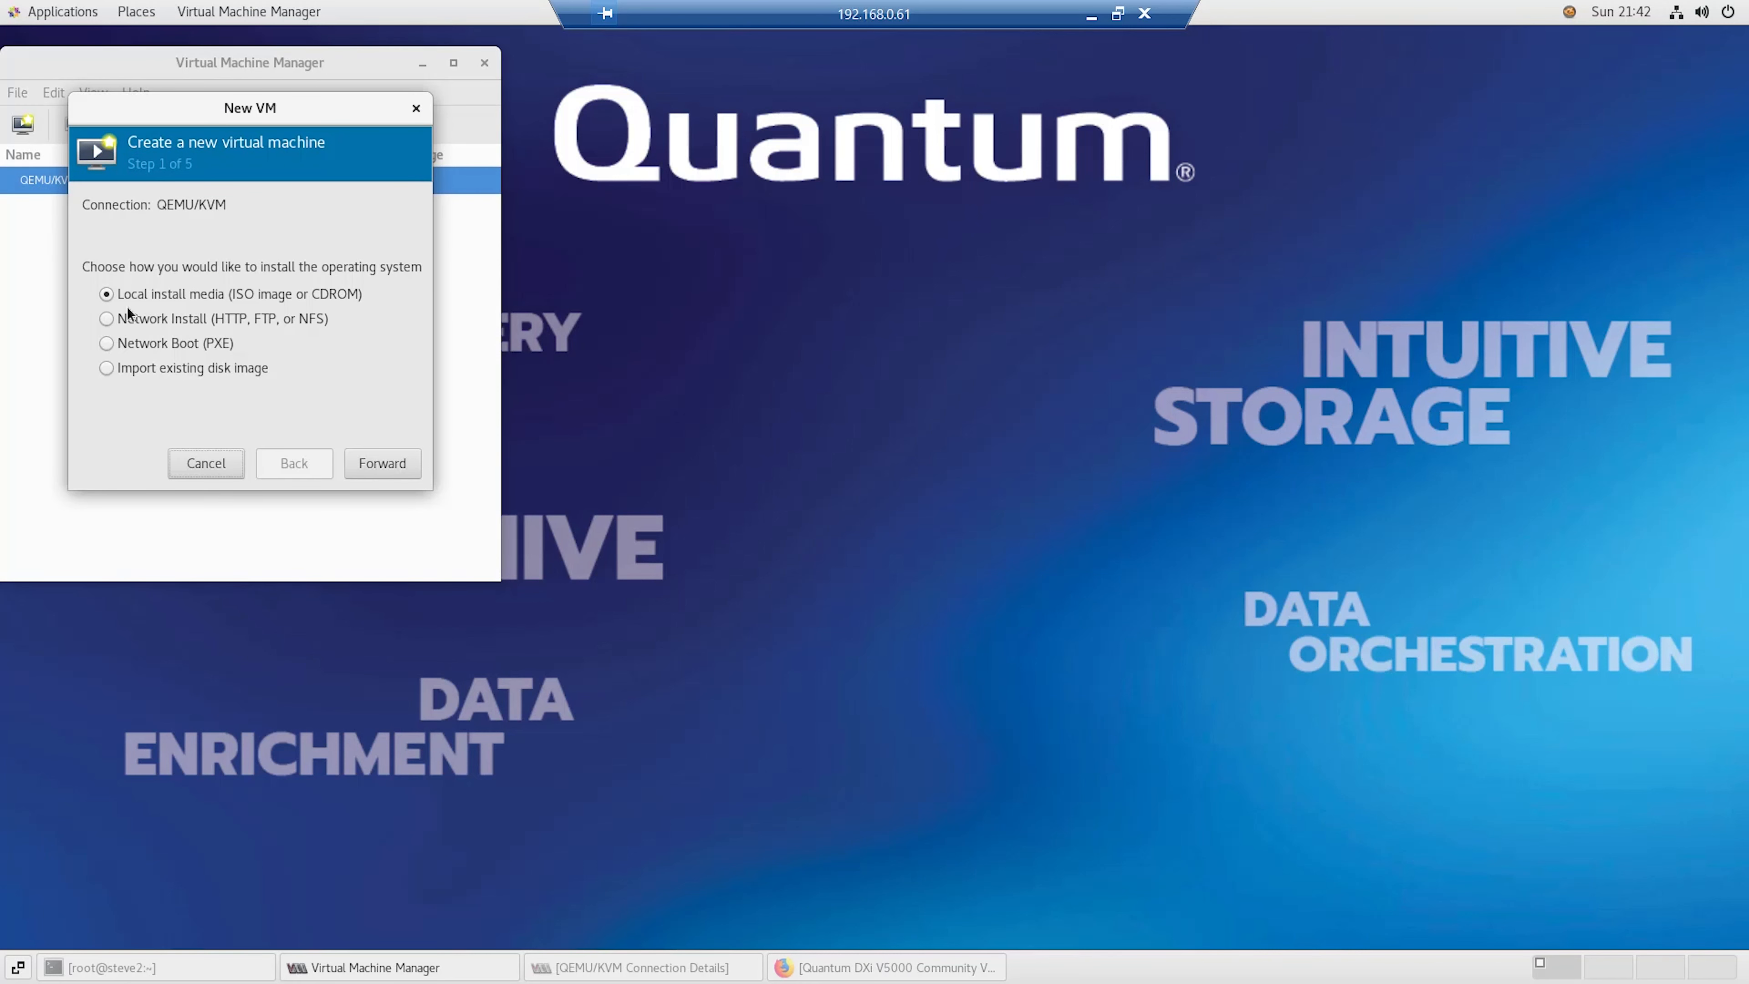
pyautogui.click(387, 467)
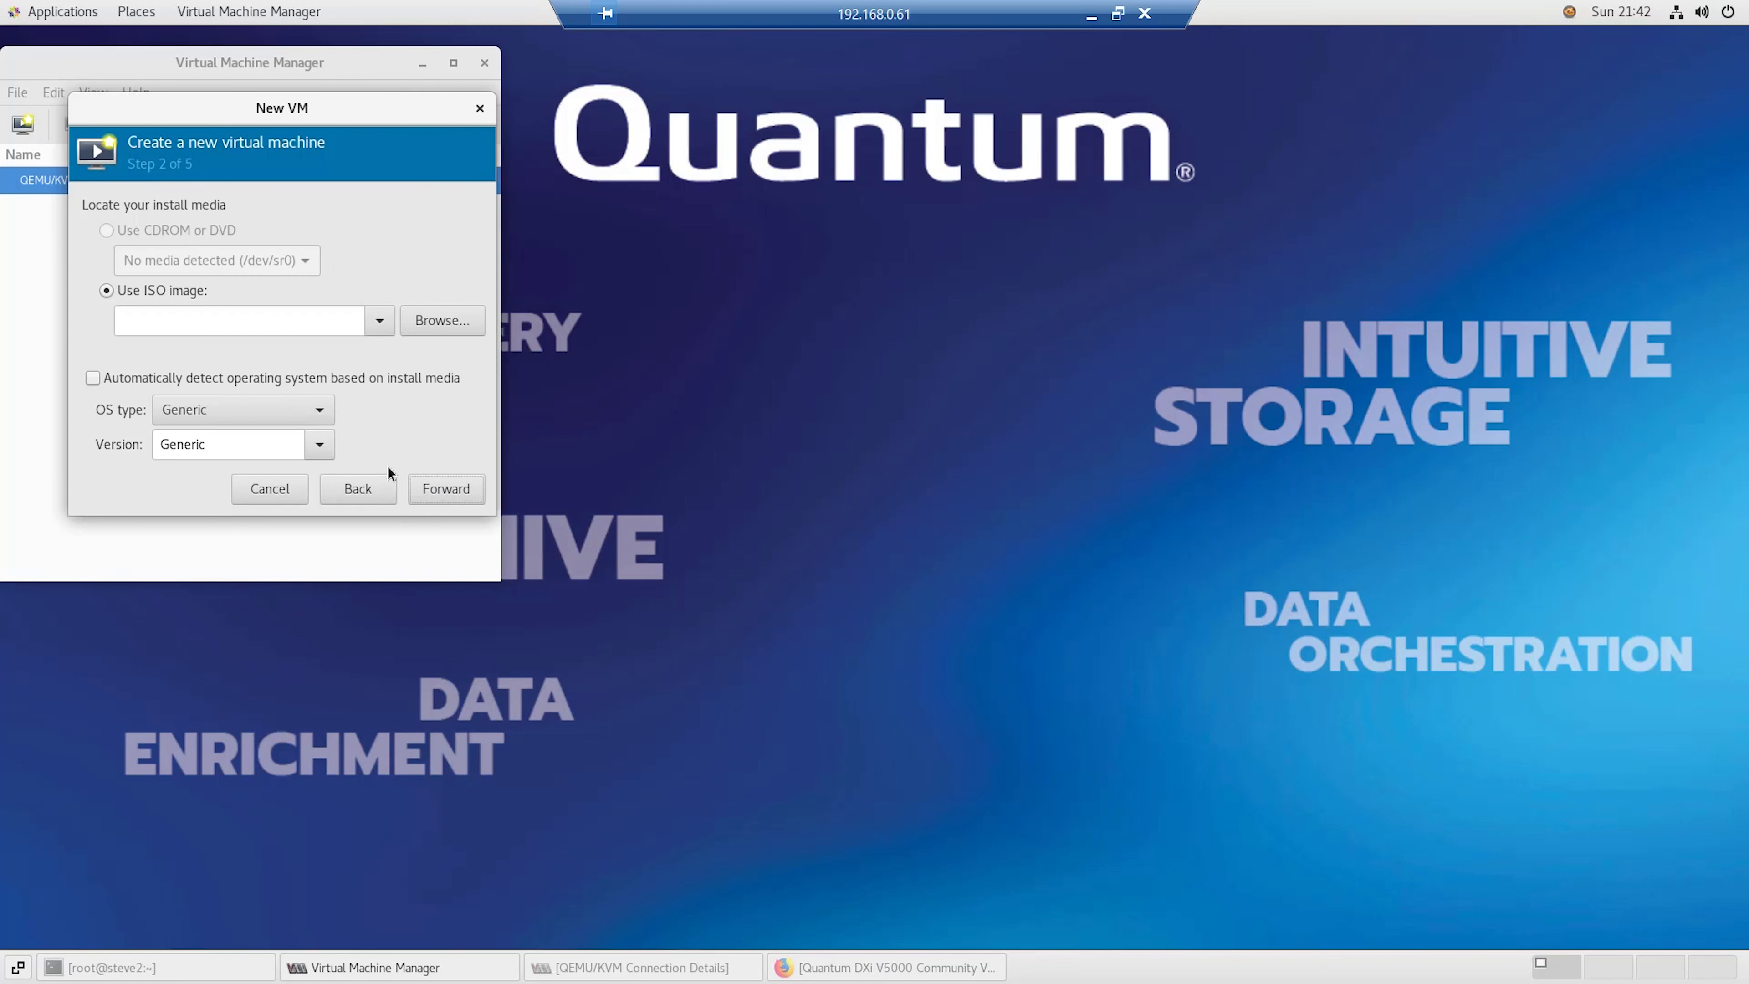
pyautogui.click(381, 325)
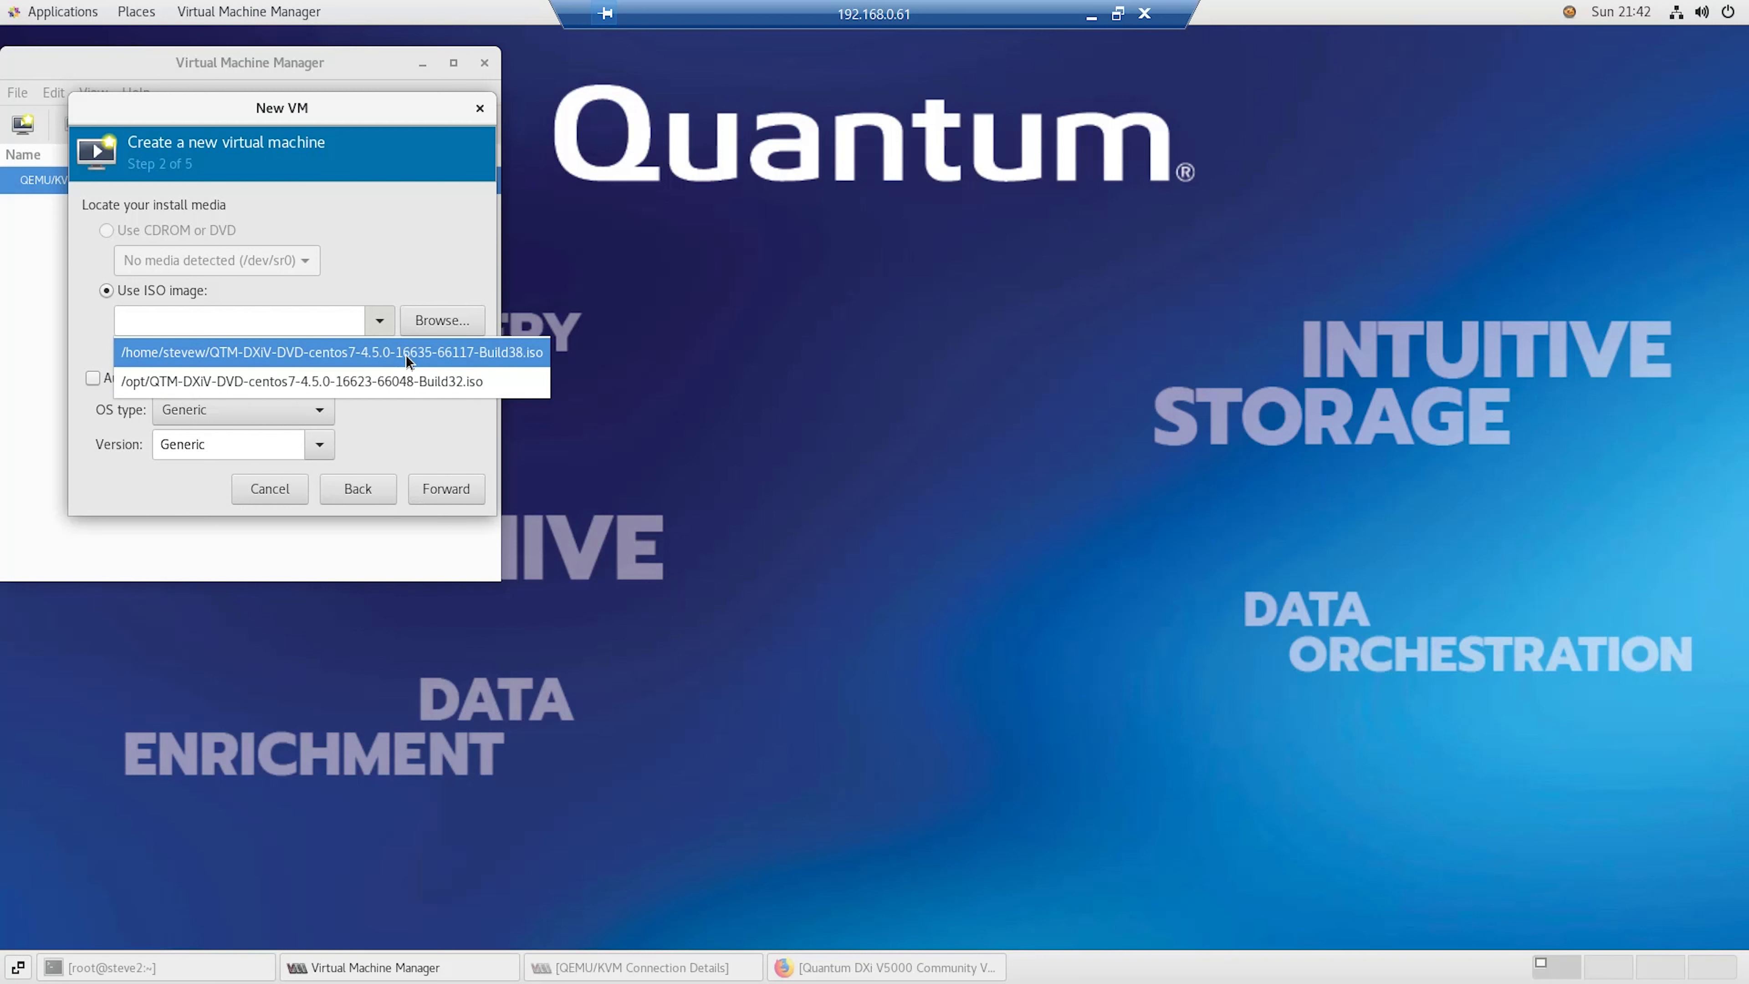
pyautogui.click(406, 354)
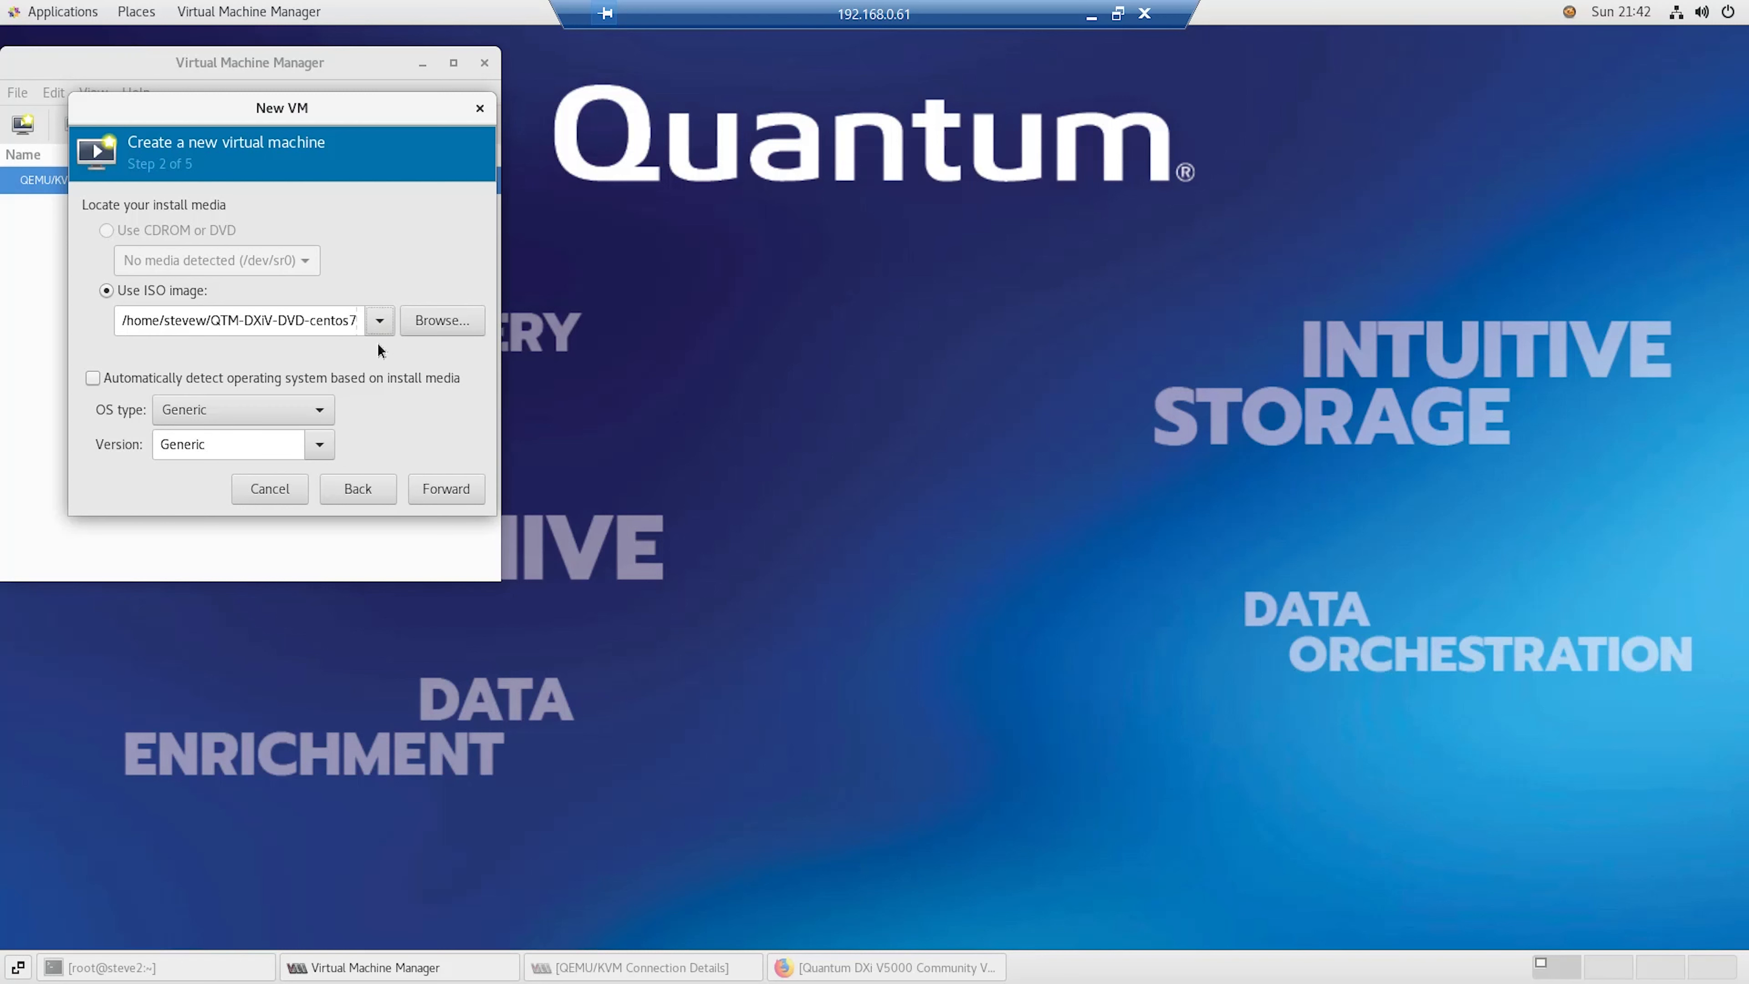
# Step: Set the virtual machine's OS type to Linux and version to CentOS 7, with automatic OS detection off
pyautogui.click(94, 379)
pyautogui.click(107, 380)
pyautogui.click(319, 410)
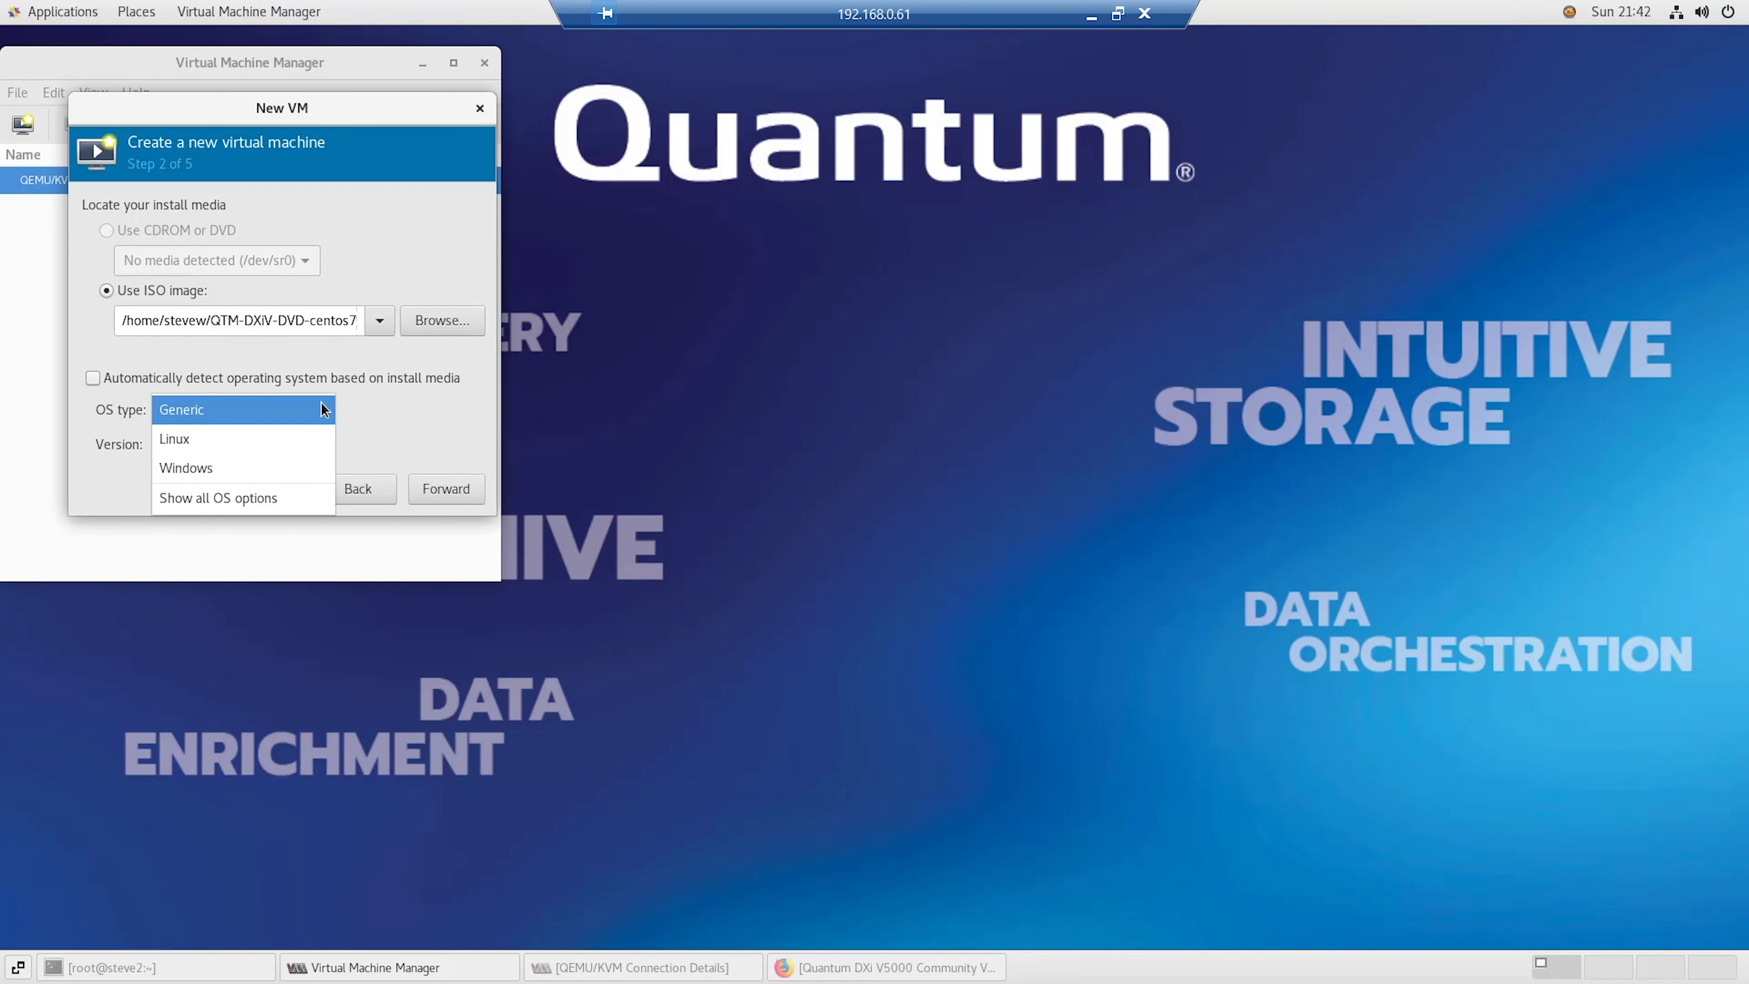
pyautogui.click(275, 443)
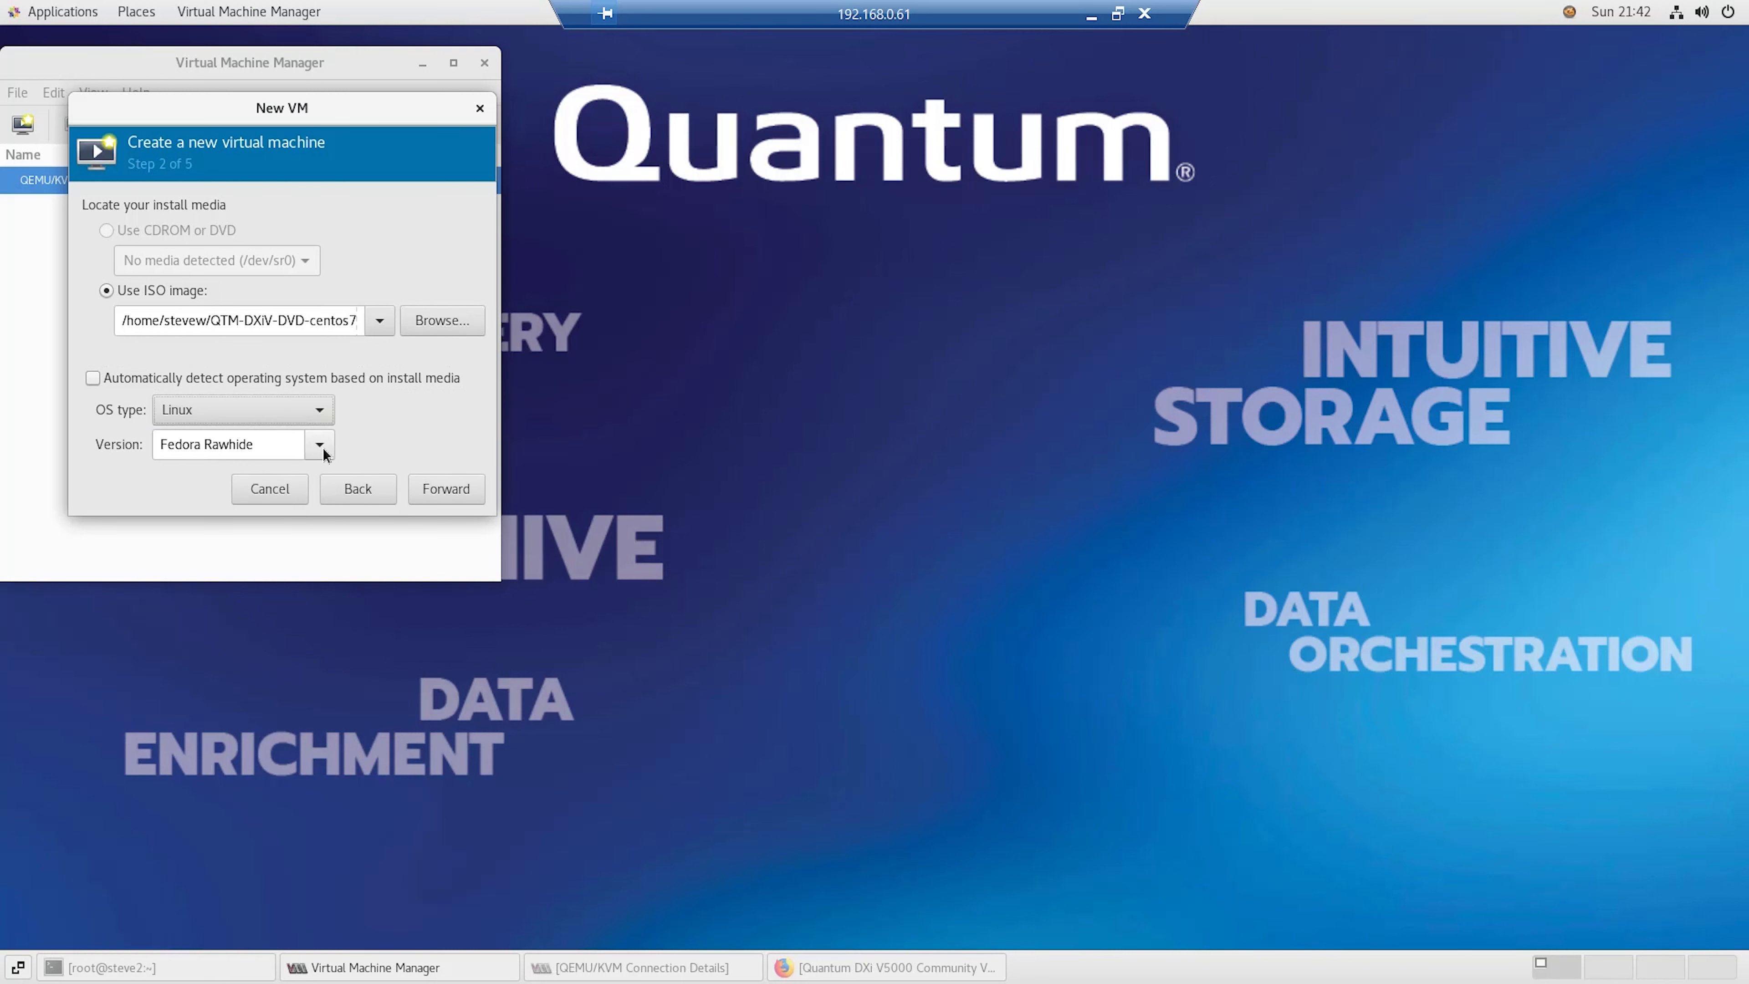
pyautogui.click(322, 448)
pyautogui.click(275, 477)
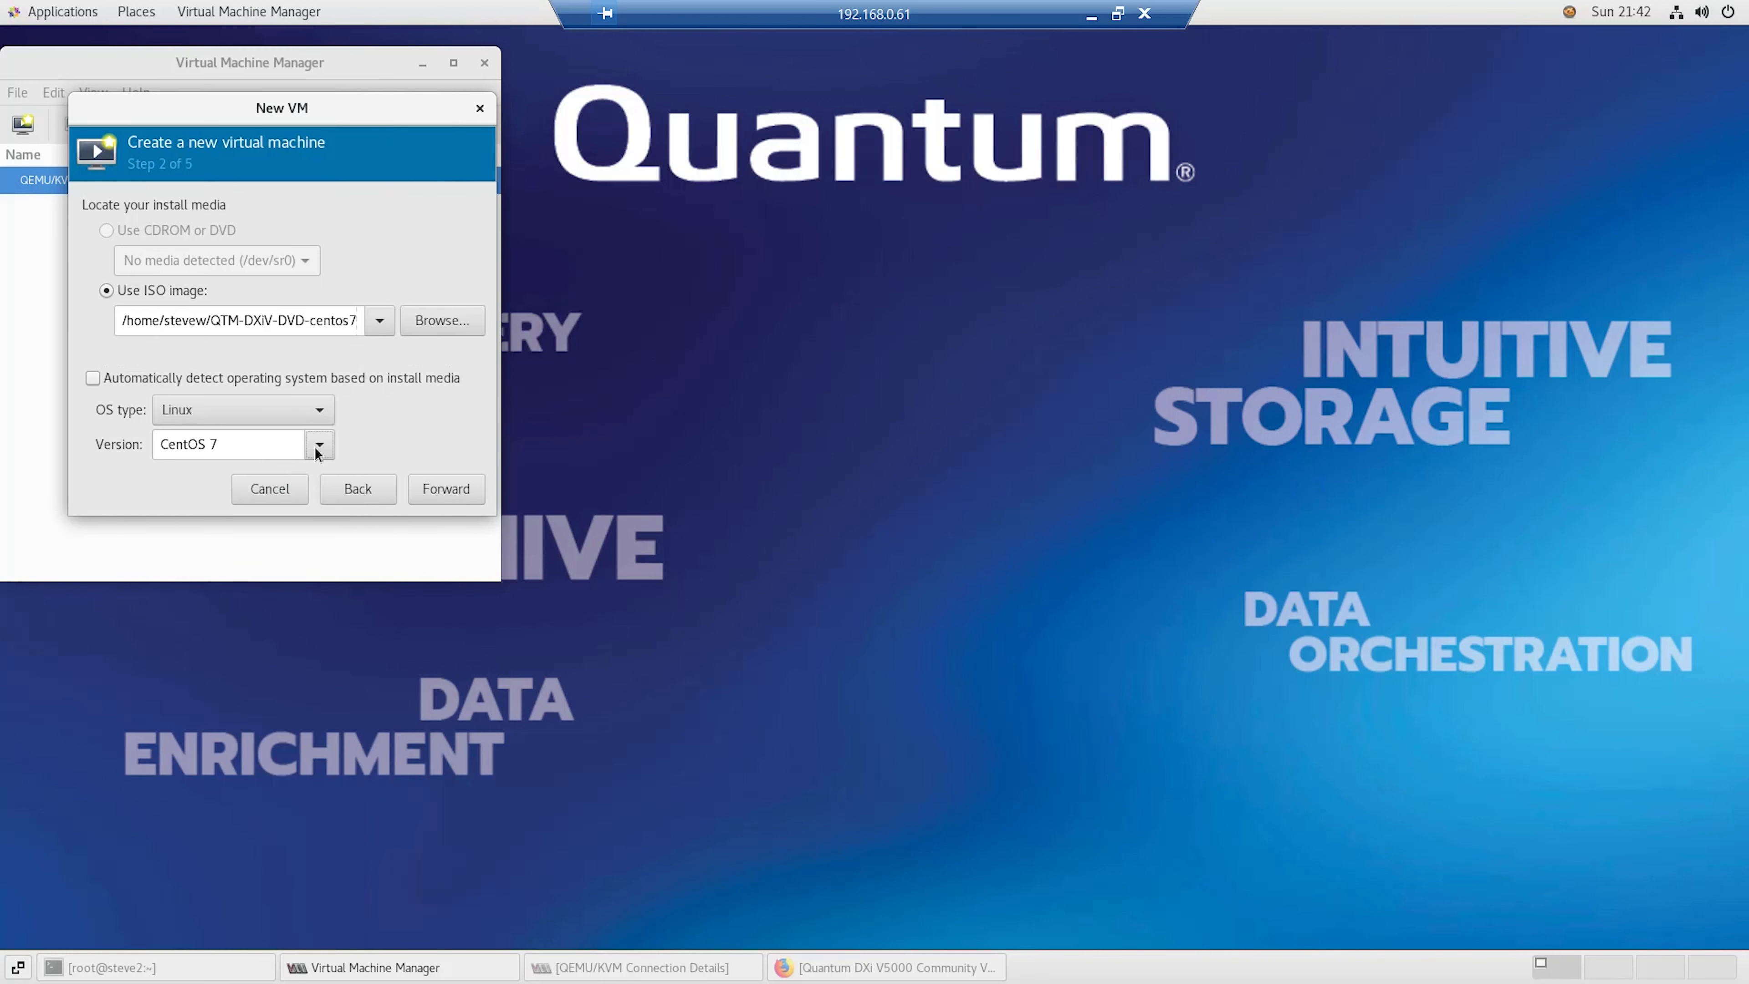
pyautogui.click(452, 493)
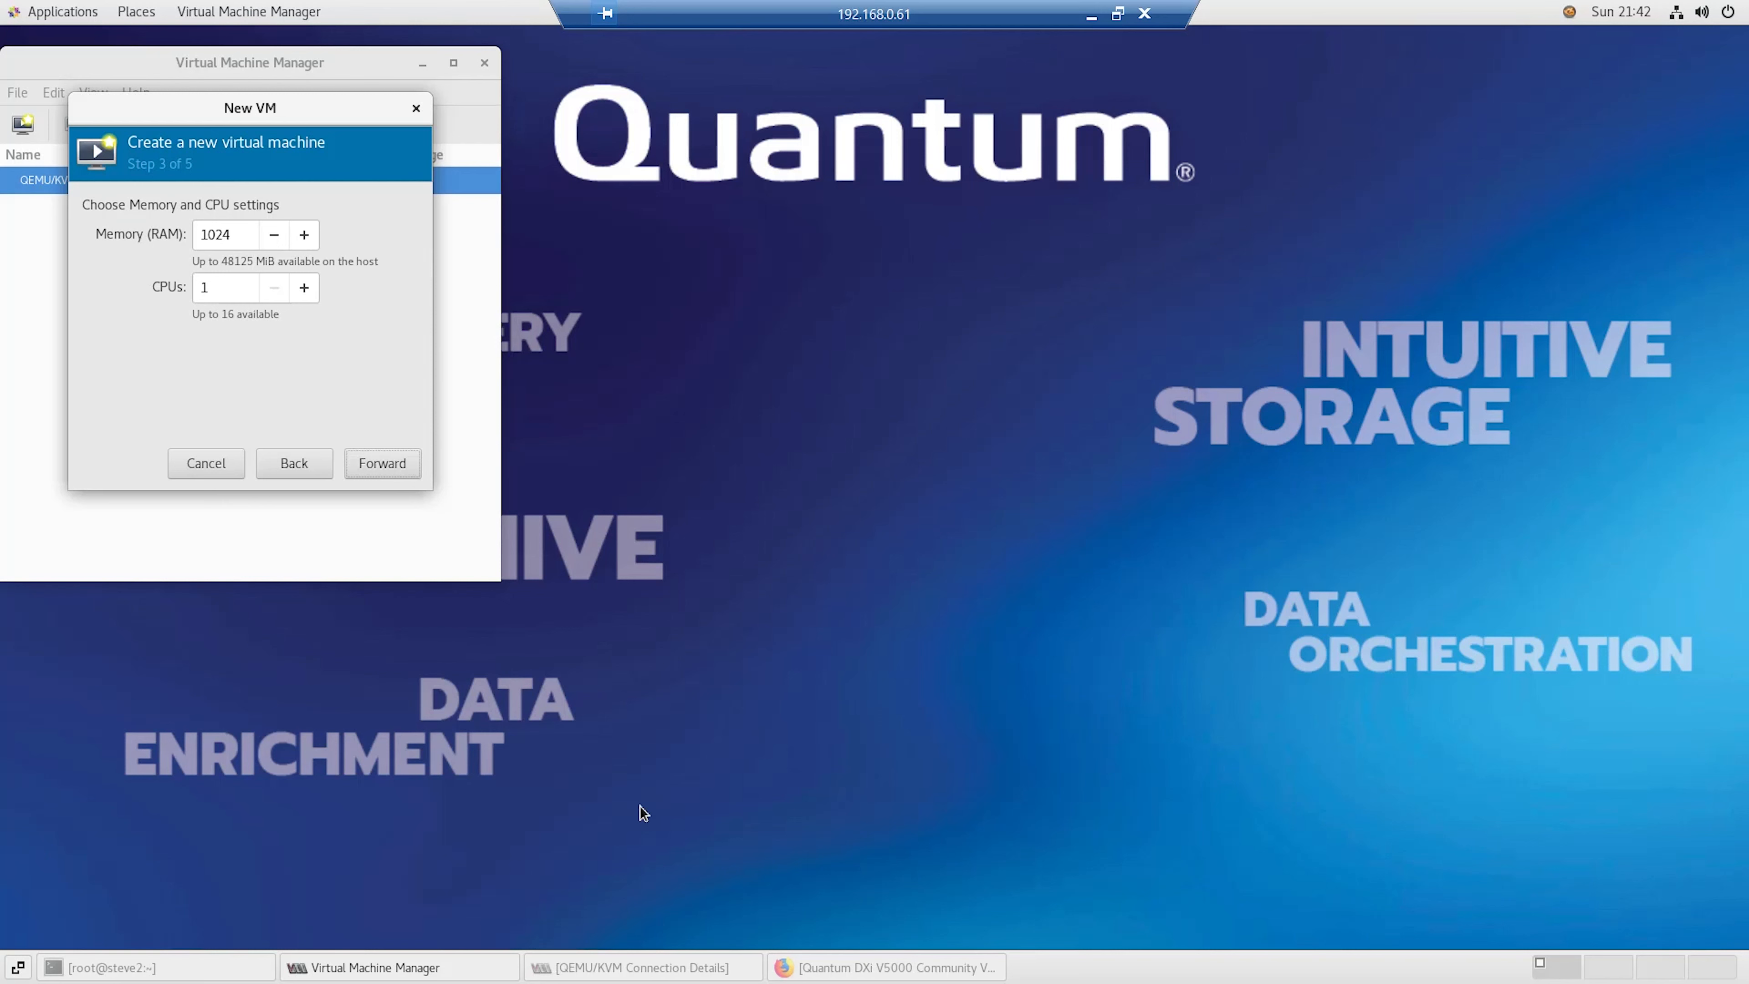
# Step: Consult the DXi V5000 install planning matrix in Firefox and give the virtual machine 20000 MiB of memory and 6 CPUs
pyautogui.click(847, 968)
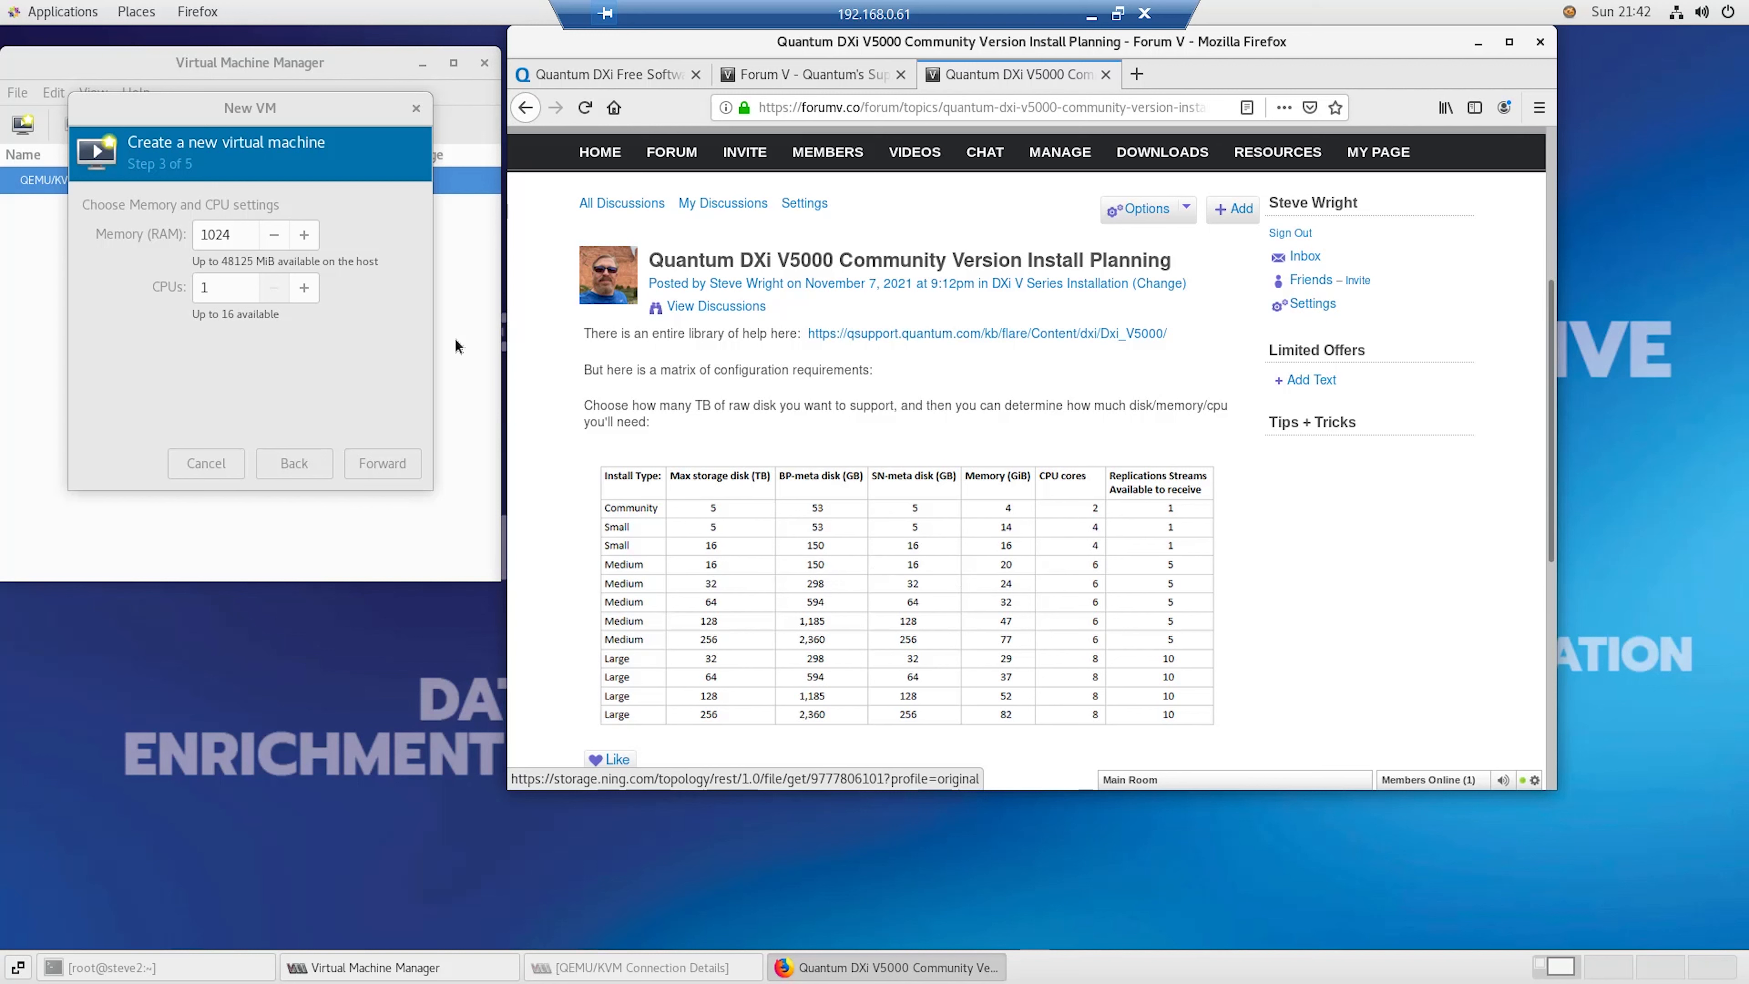
pyautogui.doubleClick(242, 236)
pyautogui.write('20000')
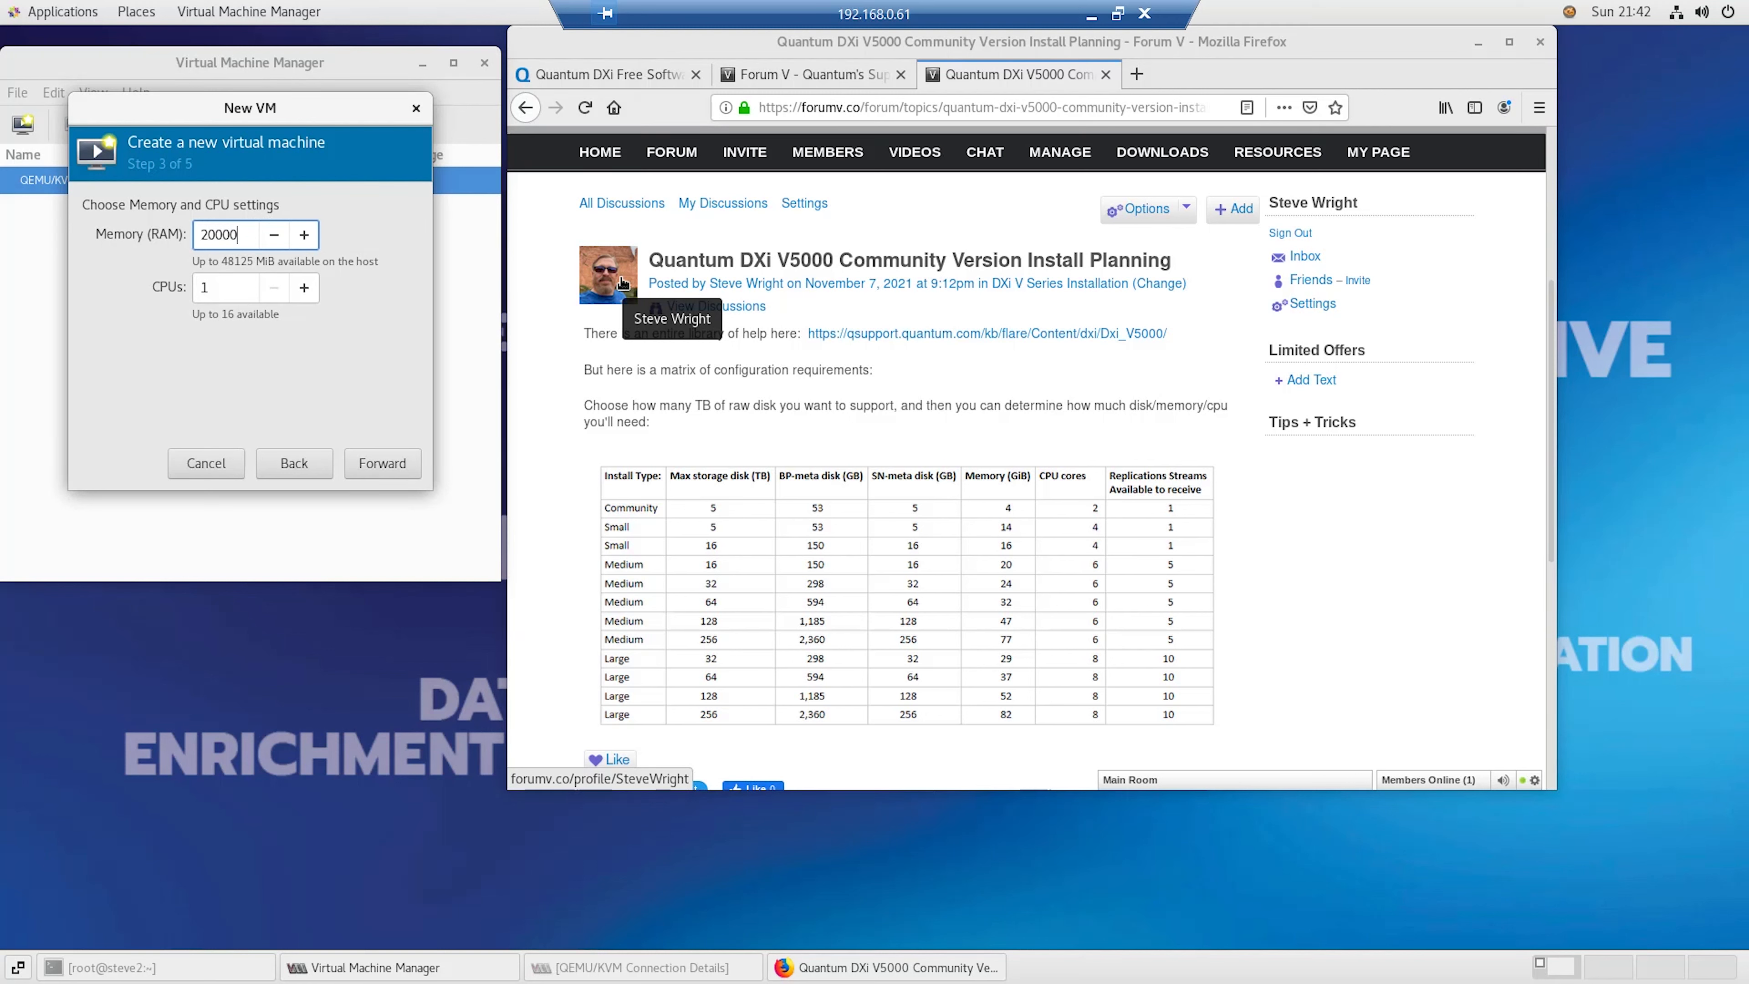
pyautogui.press('Tab')
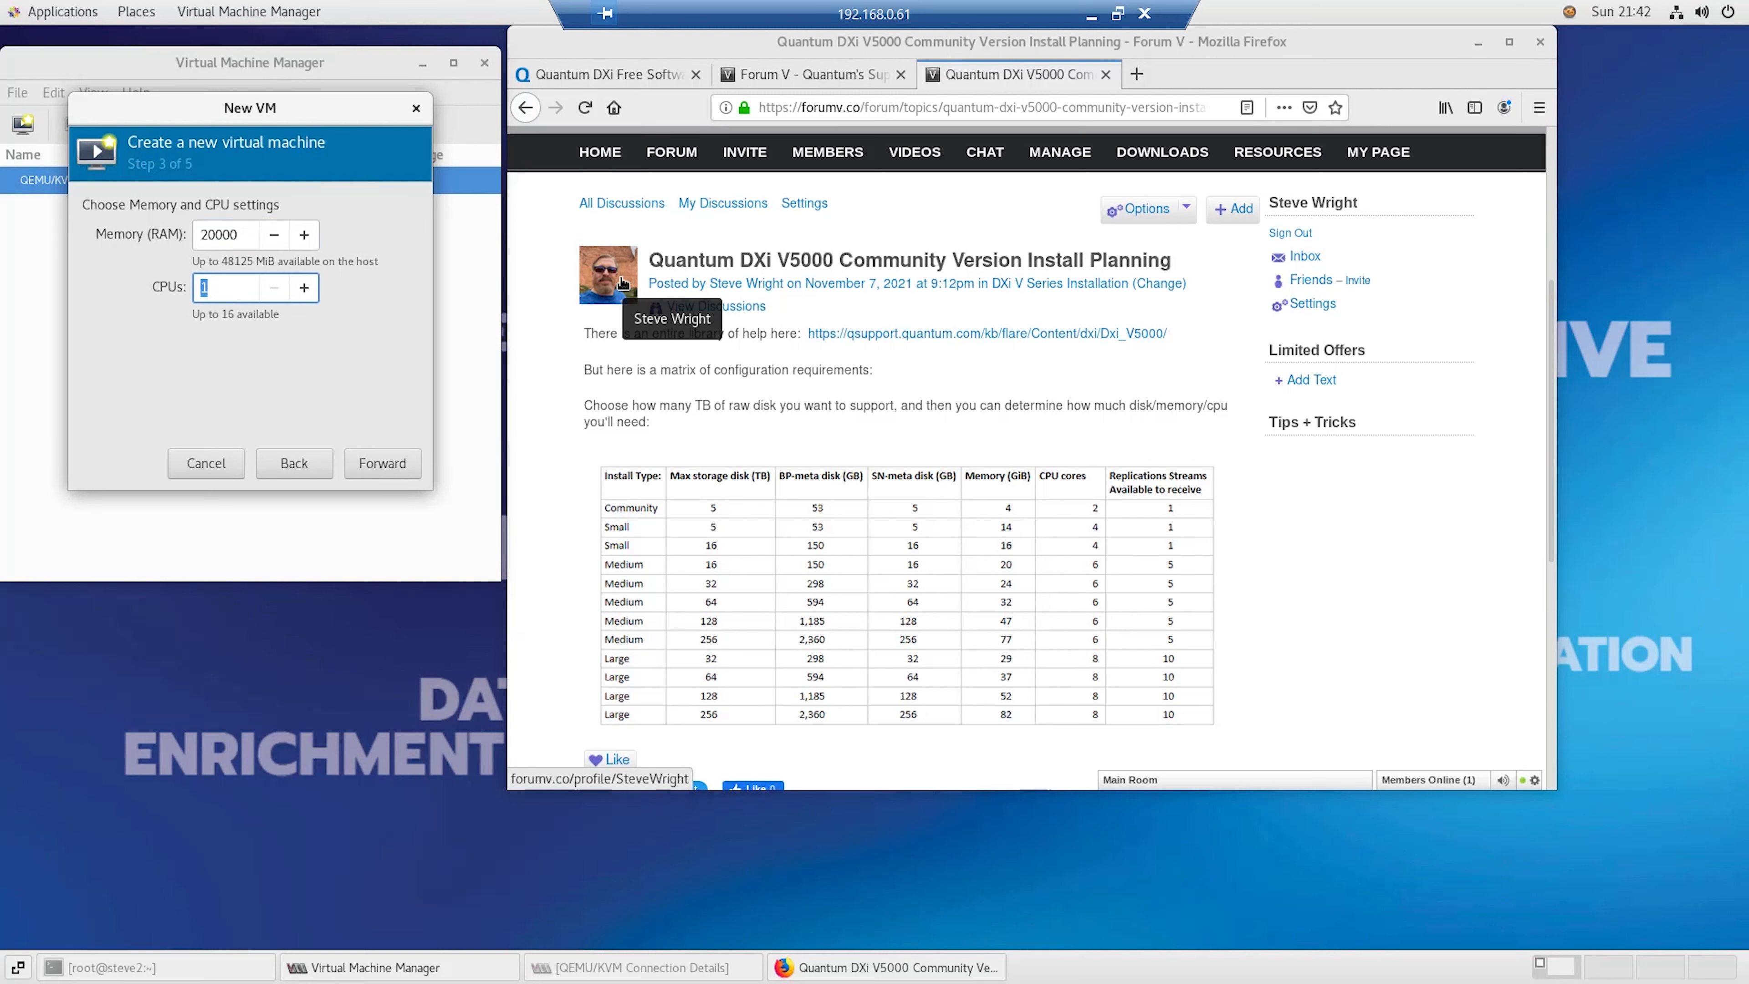
pyautogui.write('6')
pyautogui.click(382, 463)
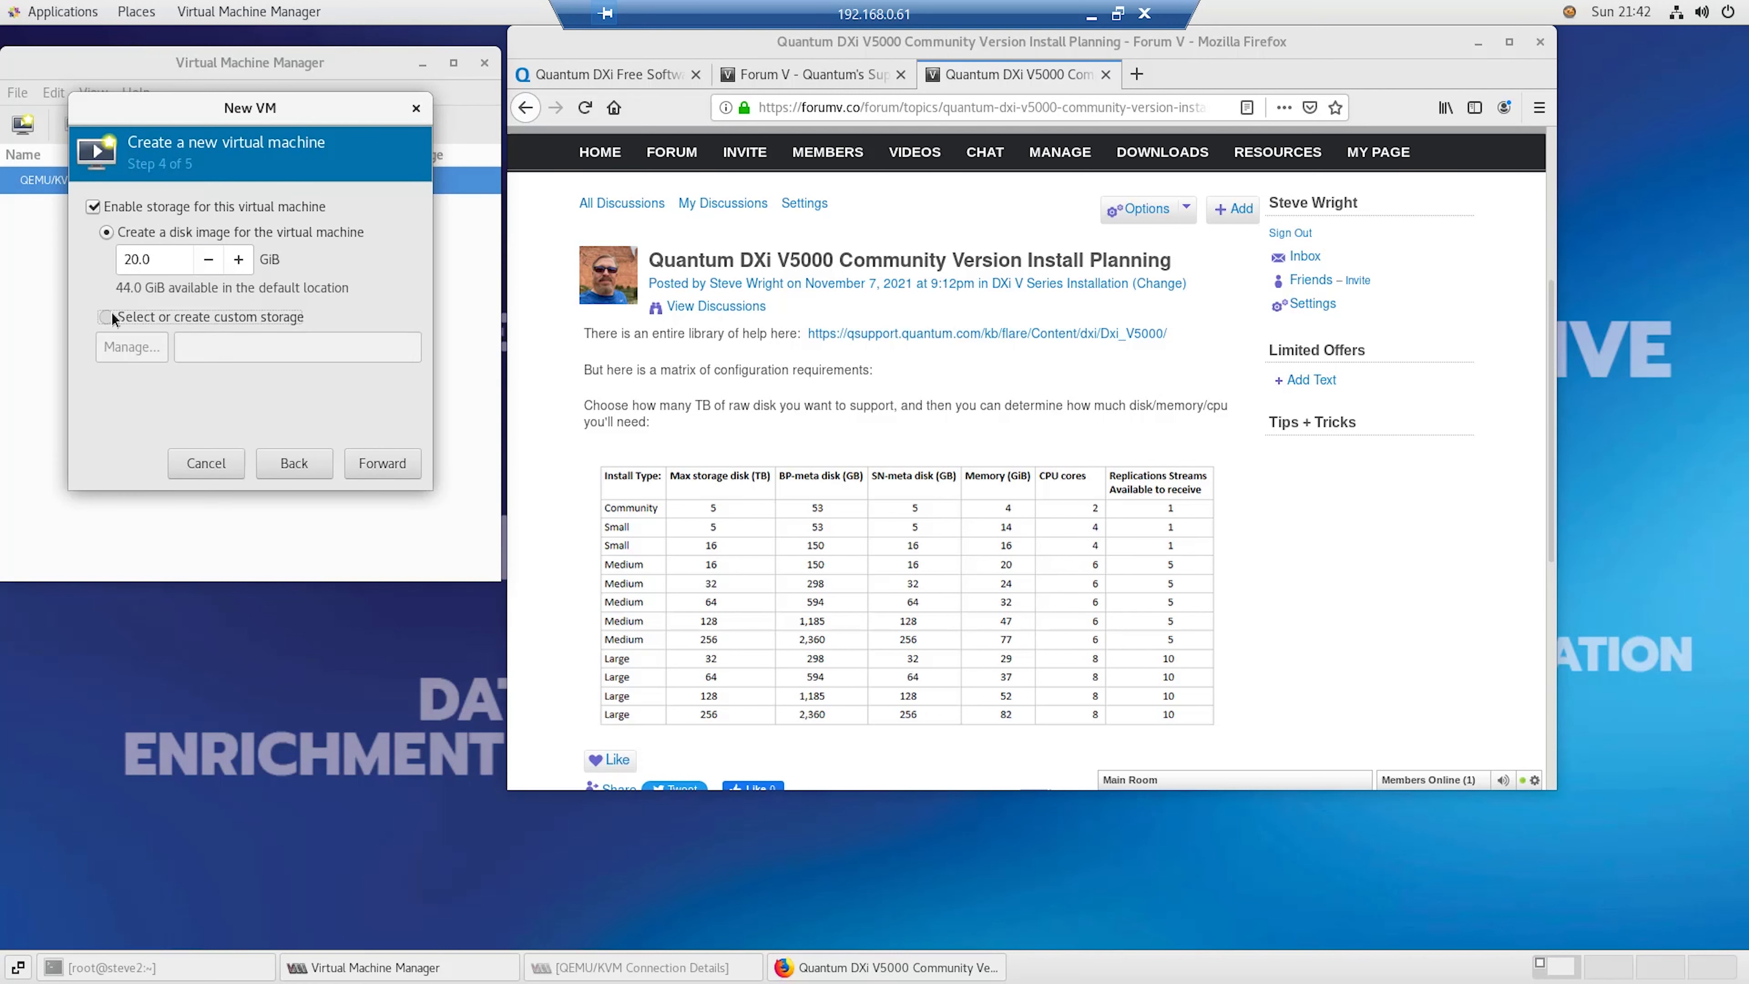
# Step: Use custom storage for the virtual machine, choosing the DXi2-1.boot volume from the BigDisk pool
pyautogui.click(119, 315)
pyautogui.click(133, 347)
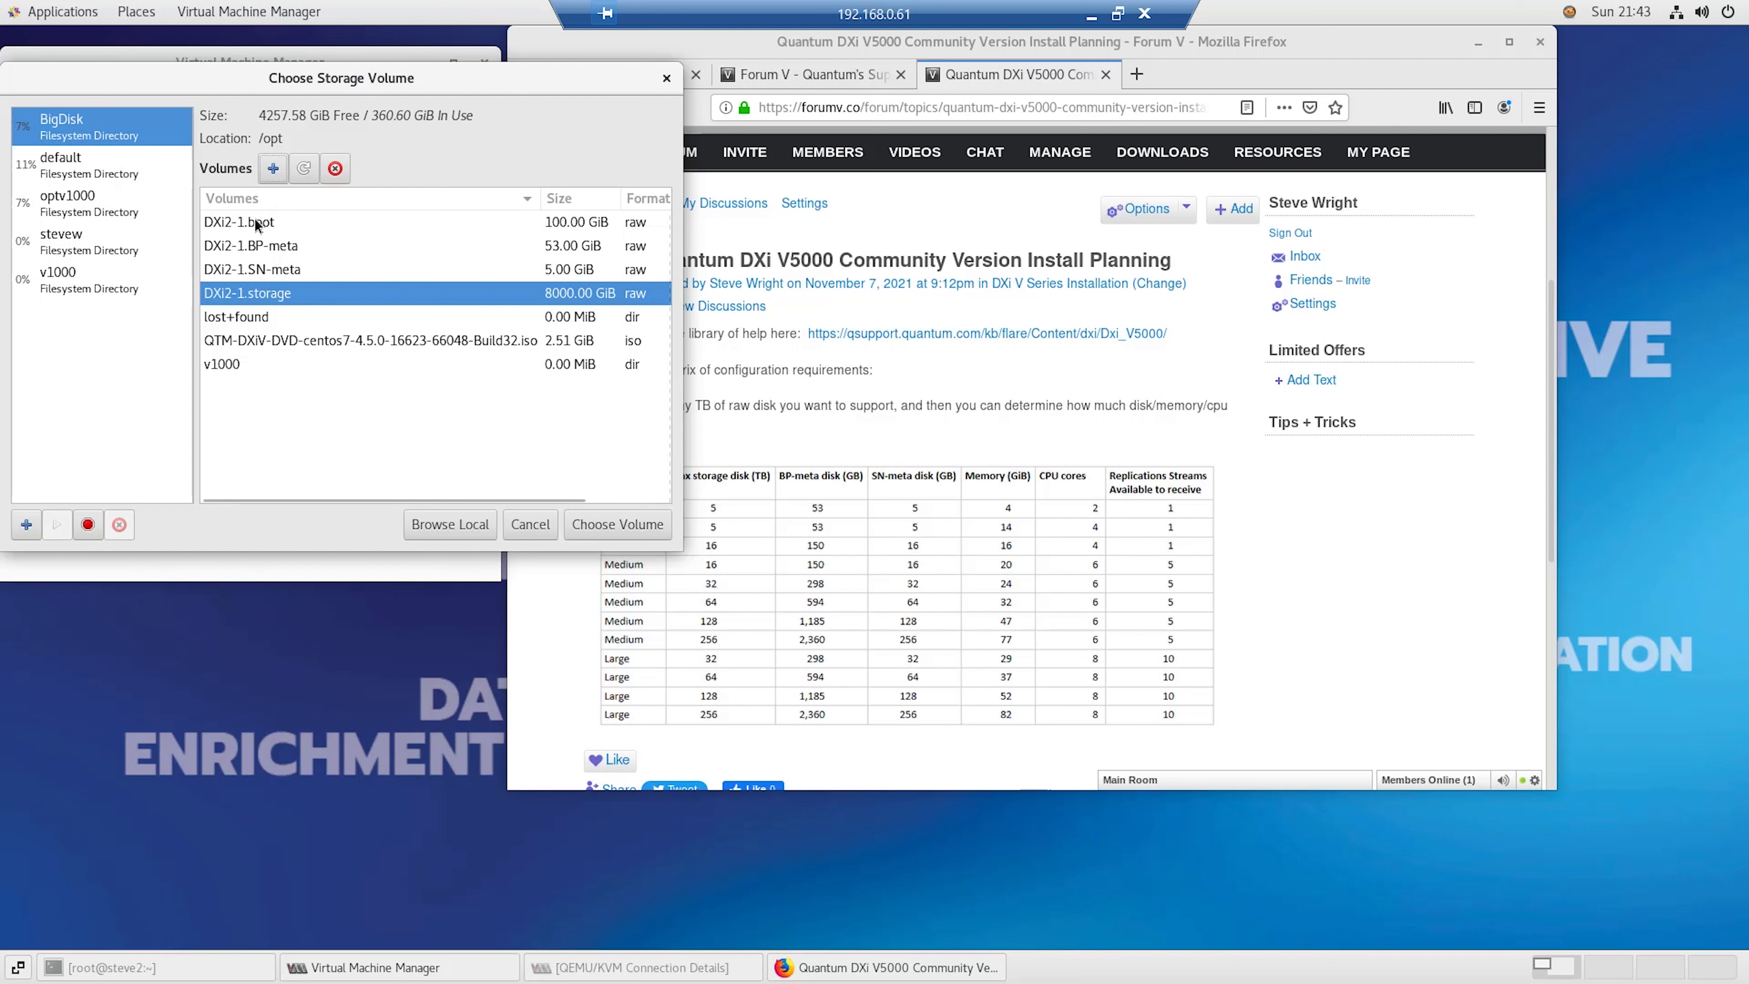
pyautogui.click(267, 230)
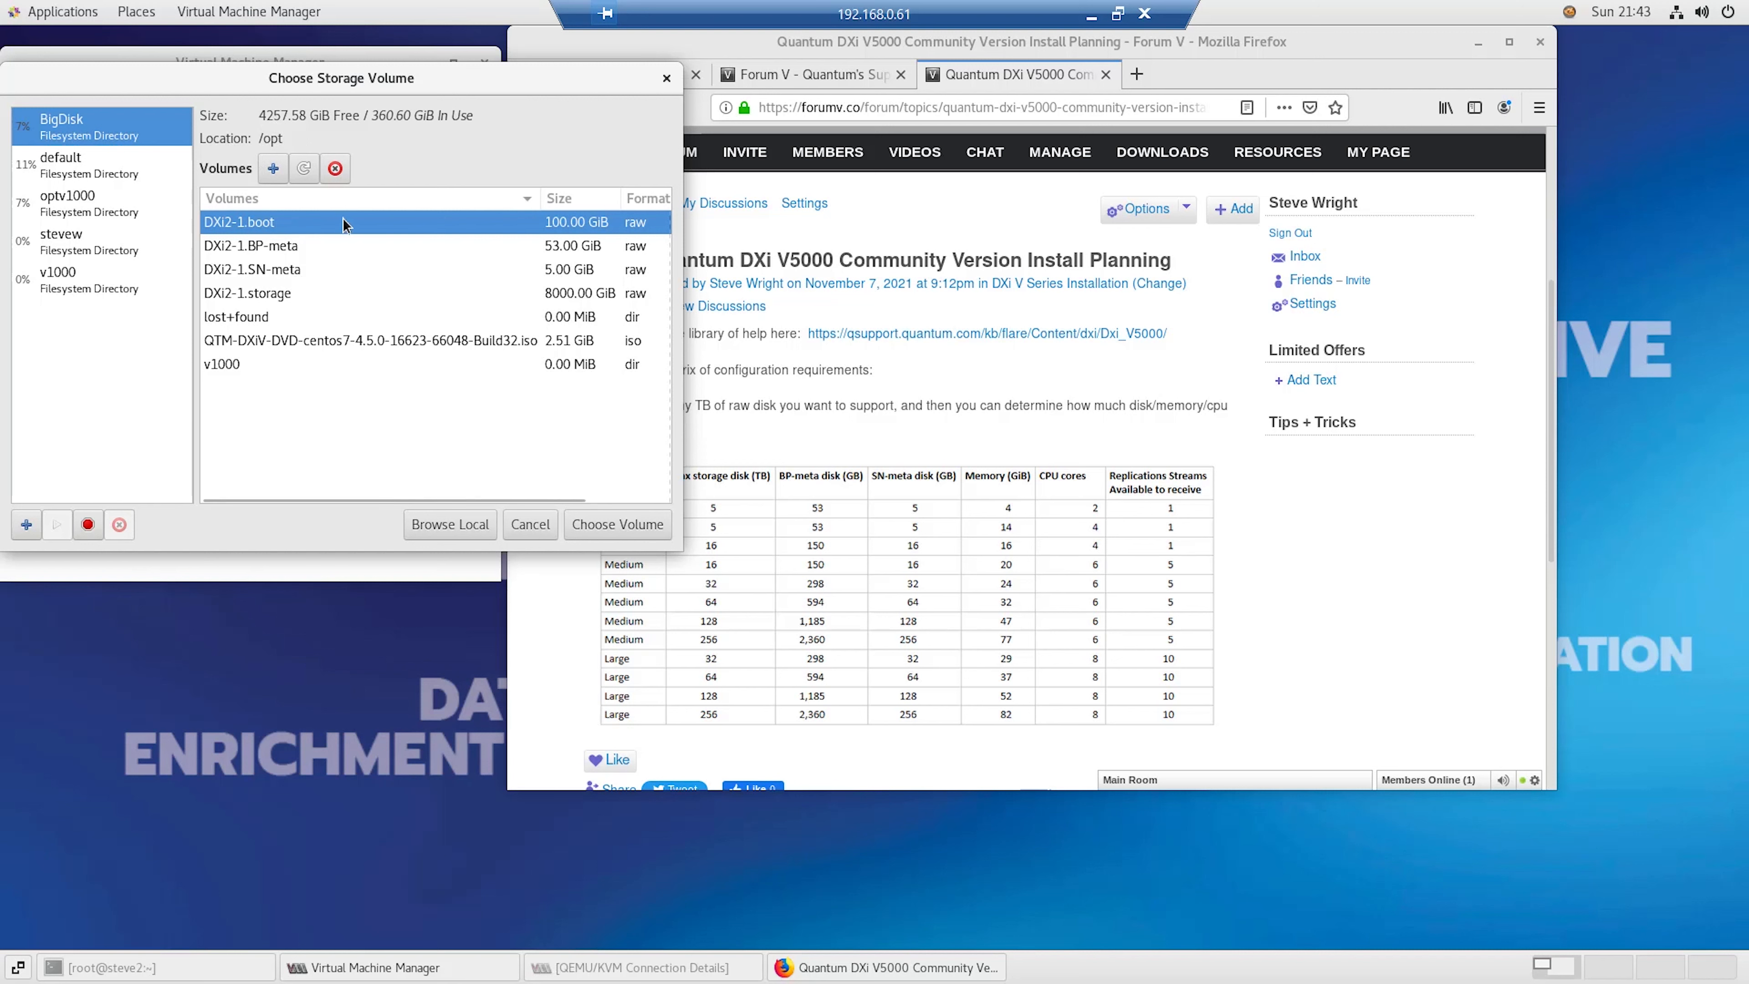
pyautogui.click(618, 524)
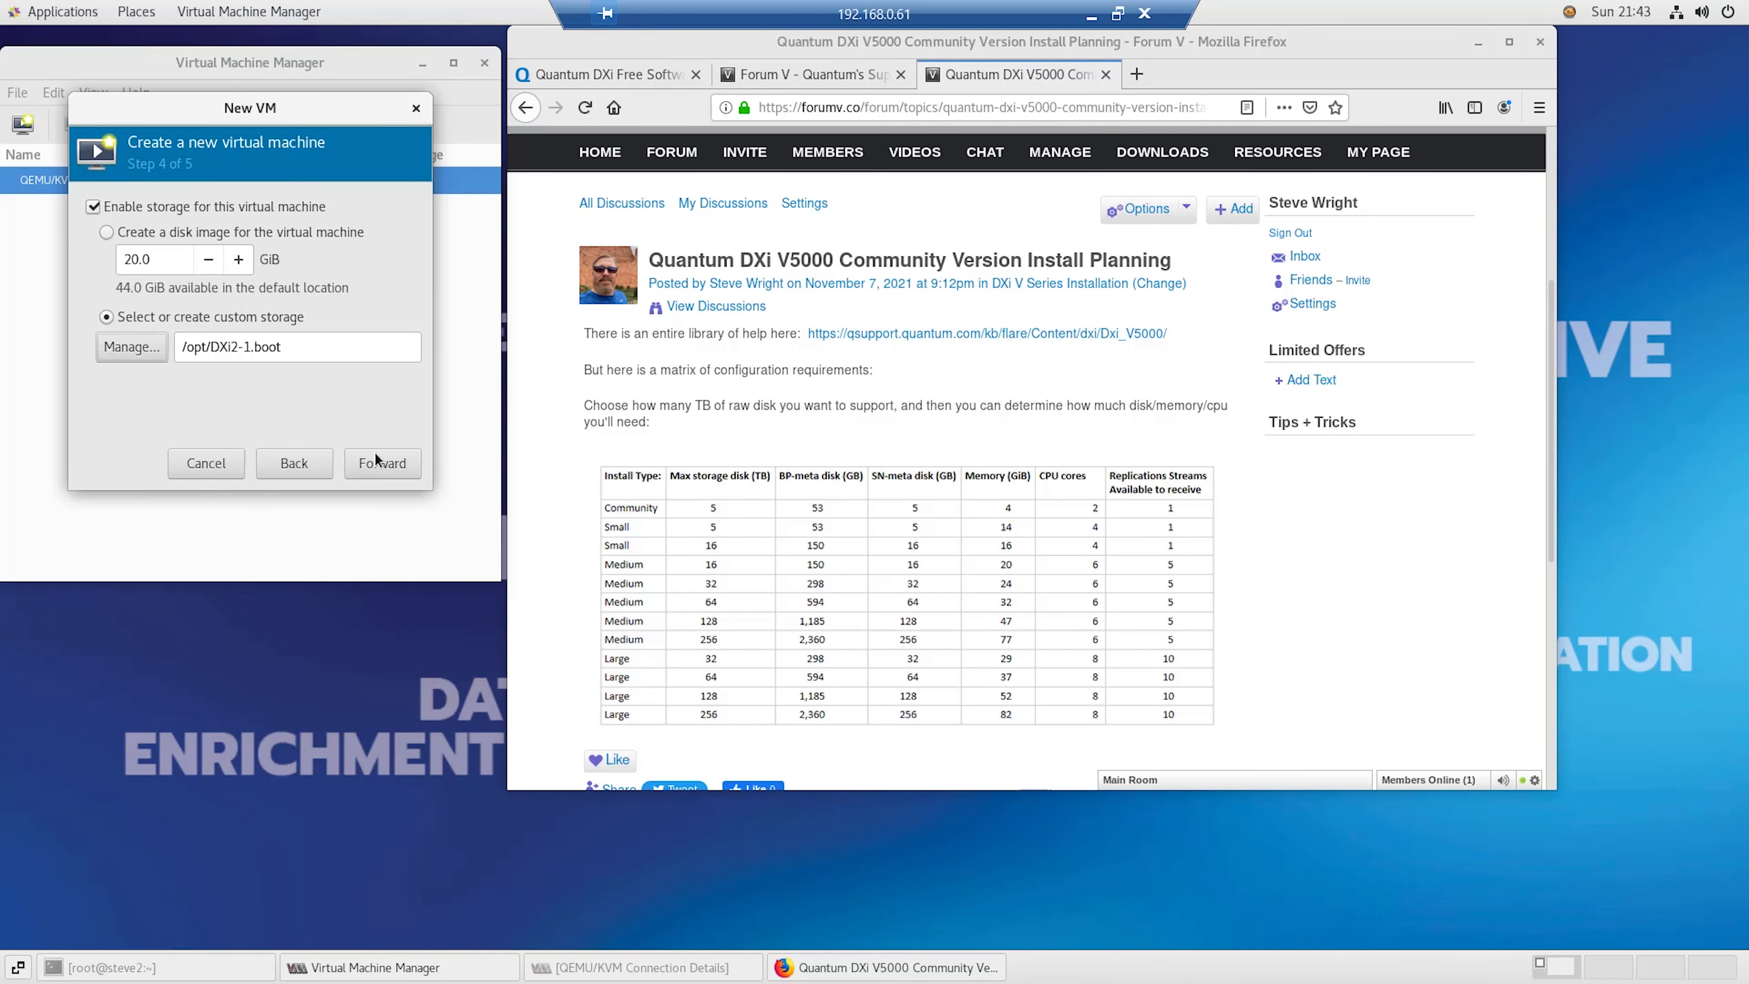
pyautogui.click(397, 468)
# Step: Name the virtual machine DXi2-1, check its network selection, and finish the wizard with configuration customization before install enabled
pyautogui.doubleClick(262, 233)
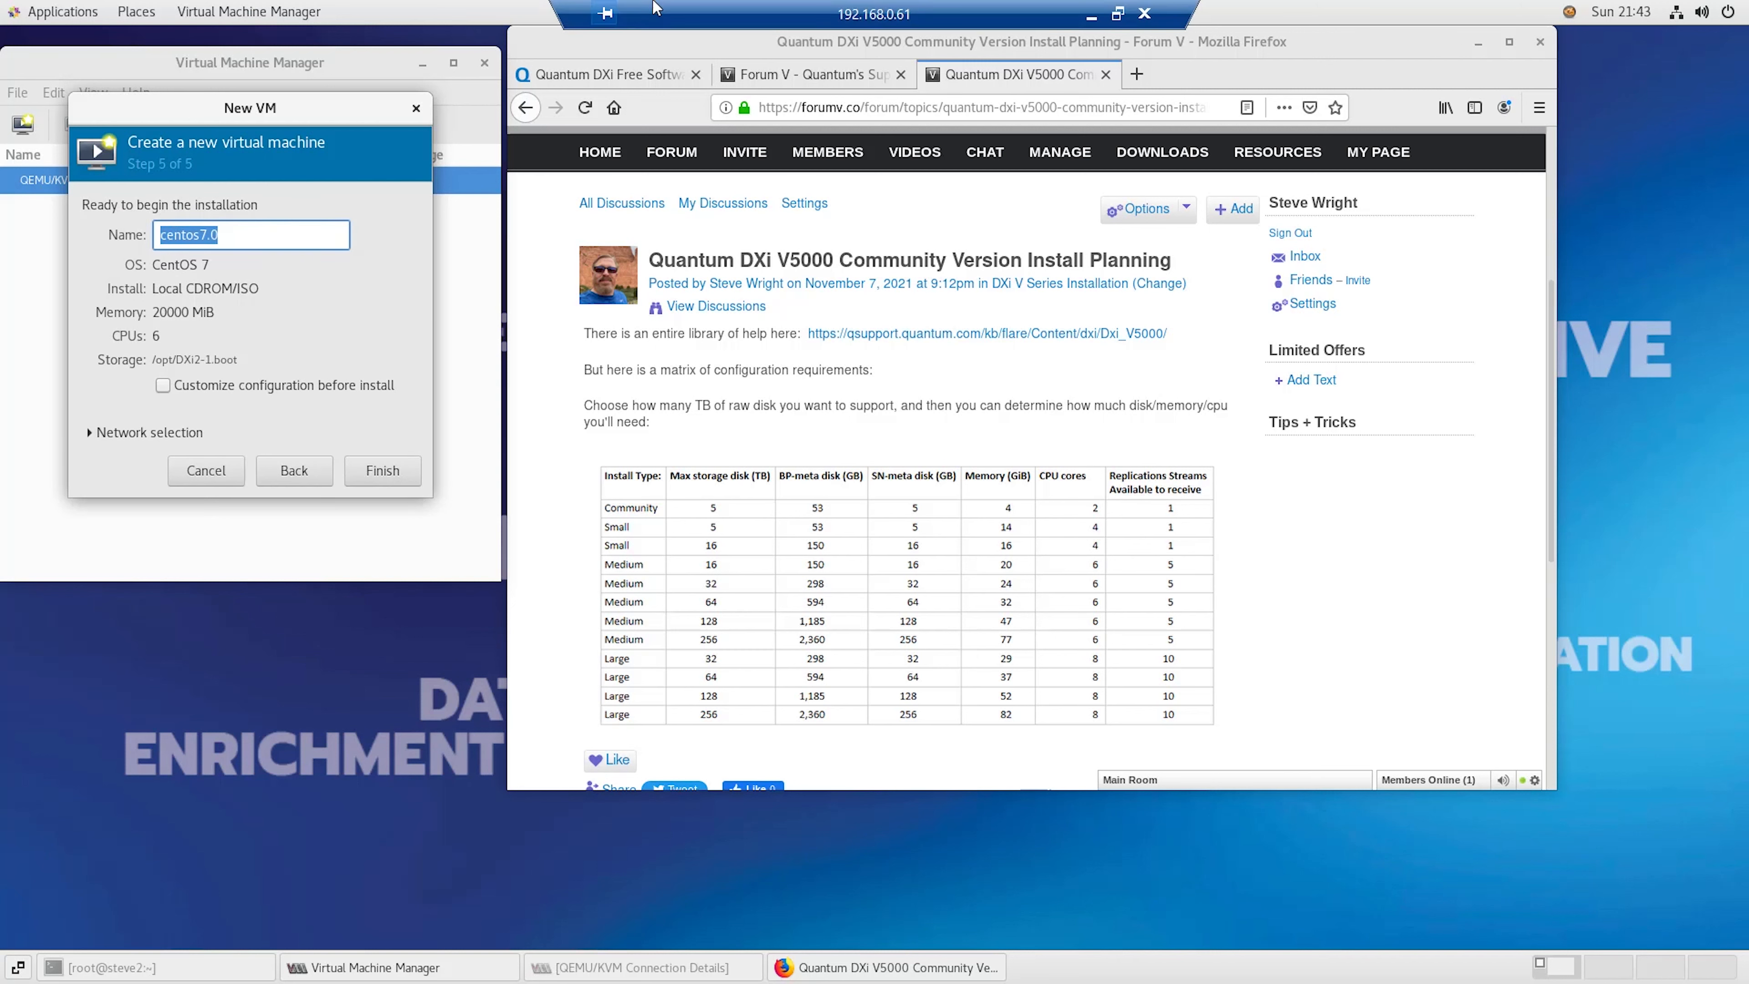
pyautogui.write('DXi2-1')
pyautogui.click(163, 384)
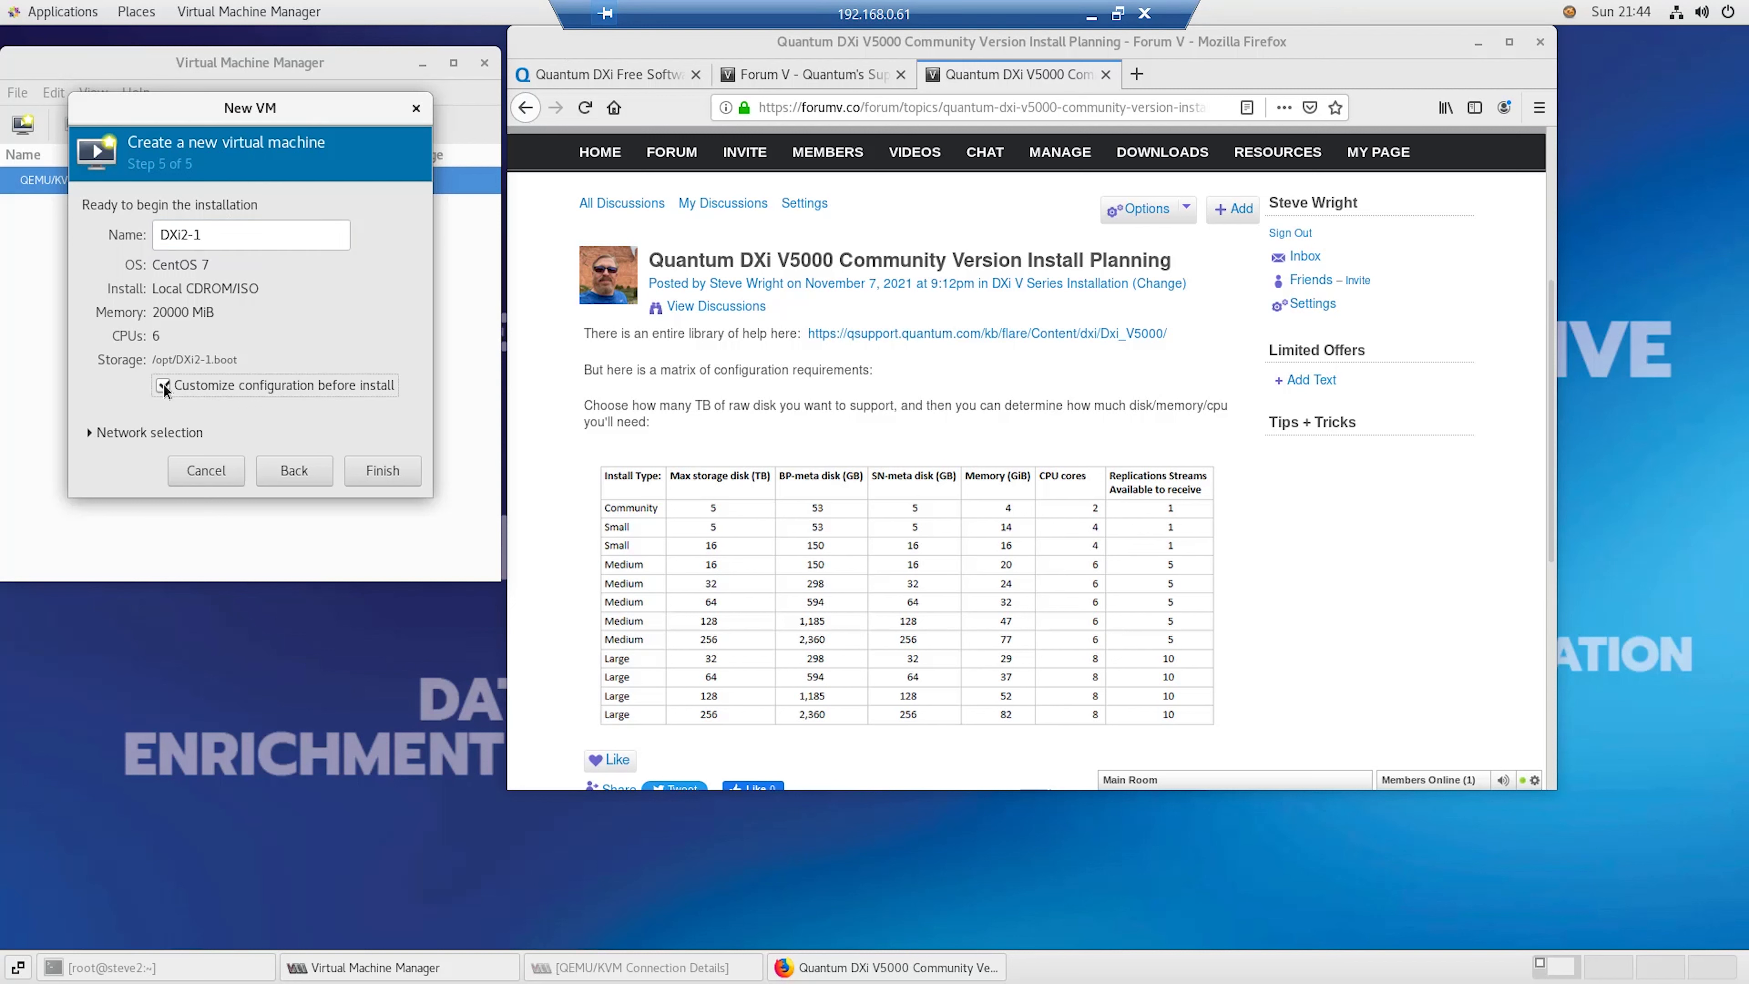
pyautogui.click(89, 432)
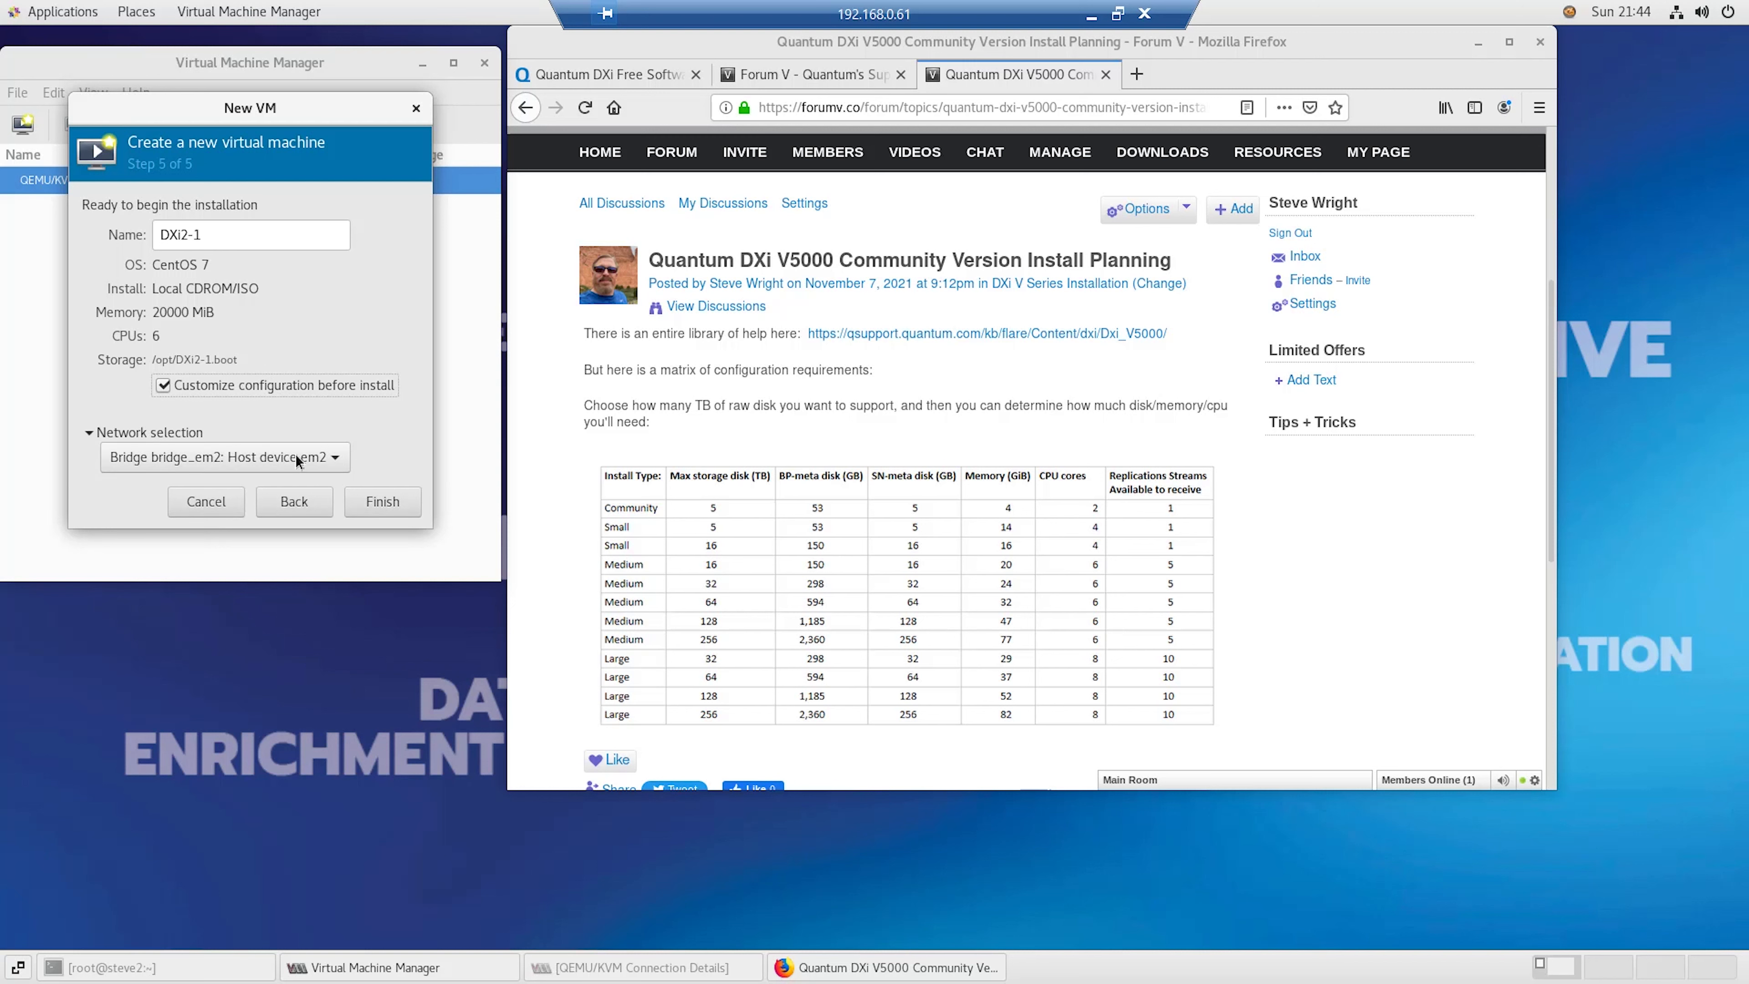
pyautogui.click(385, 500)
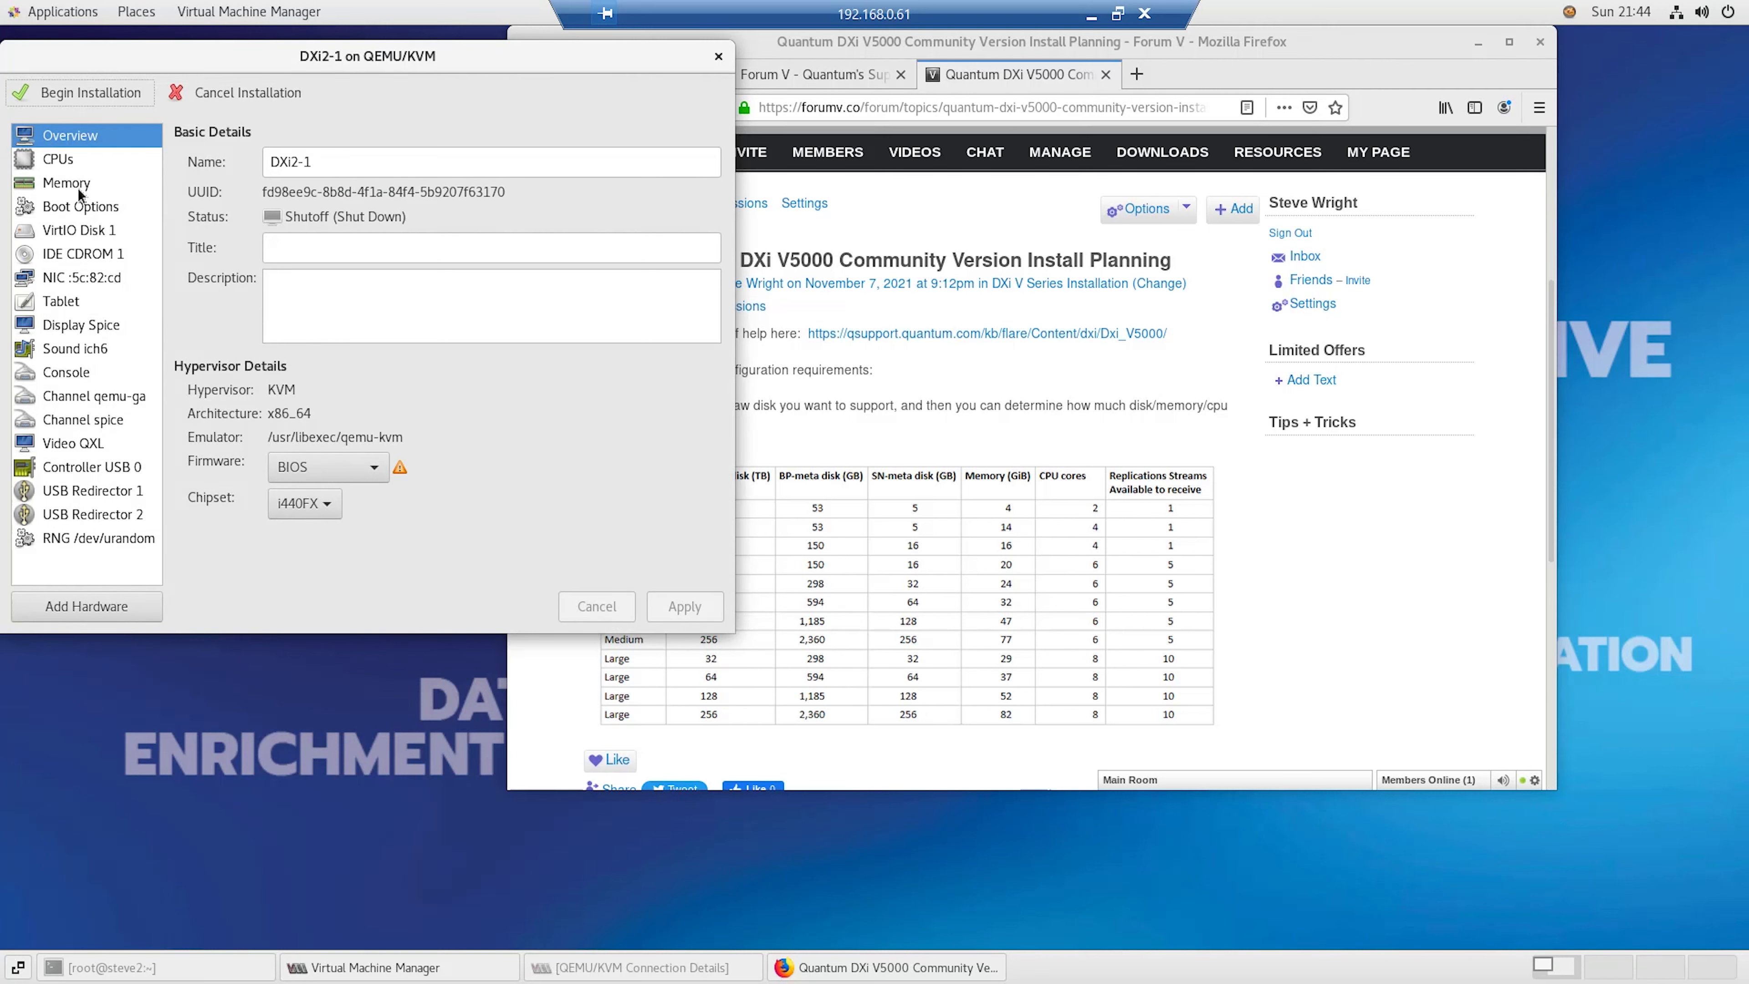
# Step: Change the boot disk's bus from VirtIO to SCSI in its advanced options and apply the change
pyautogui.click(86, 234)
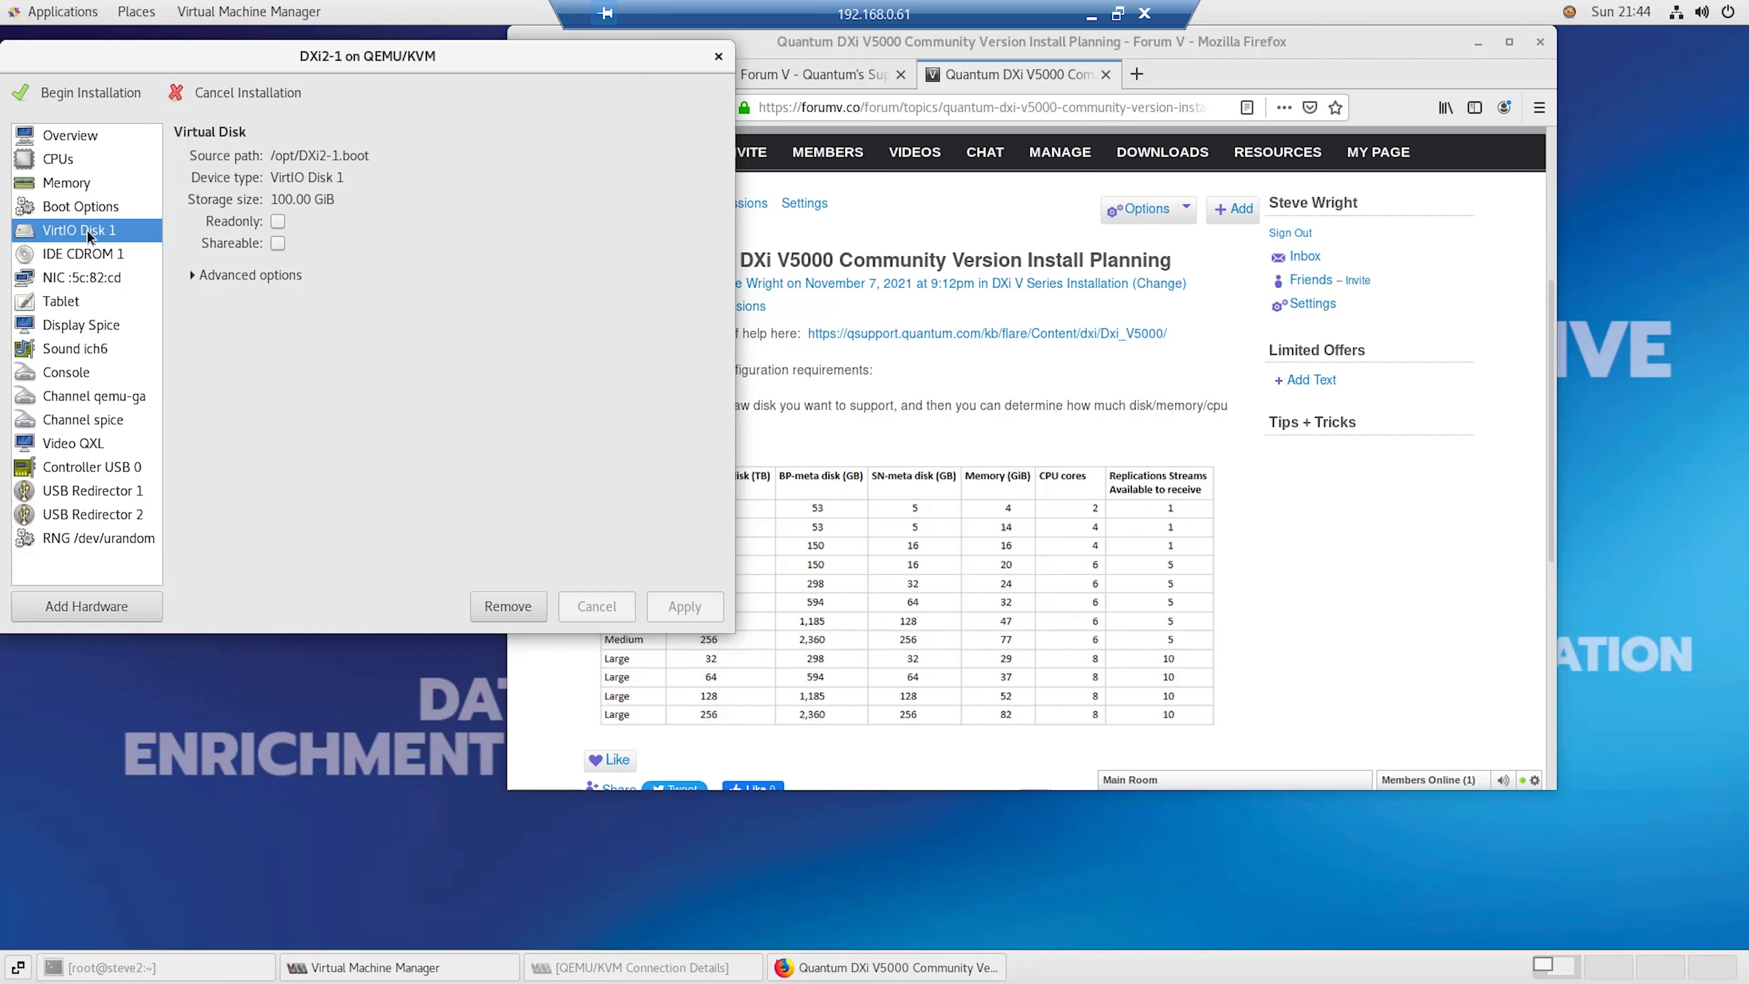
pyautogui.click(211, 276)
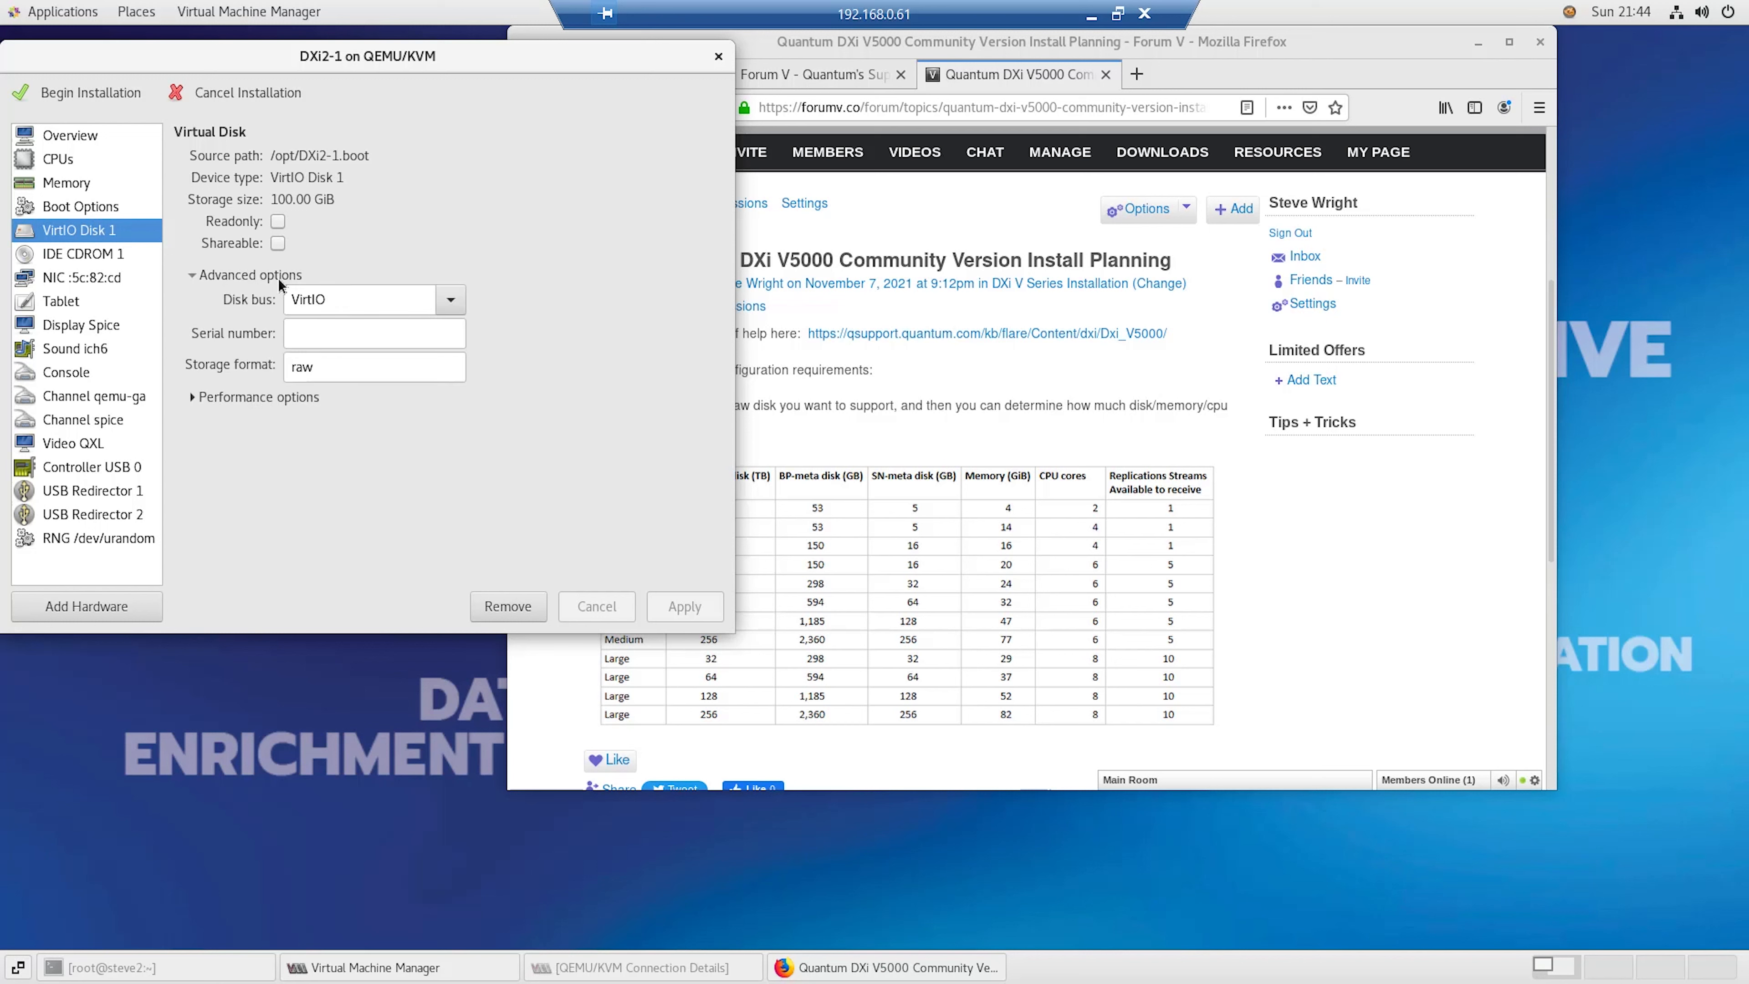
pyautogui.click(449, 302)
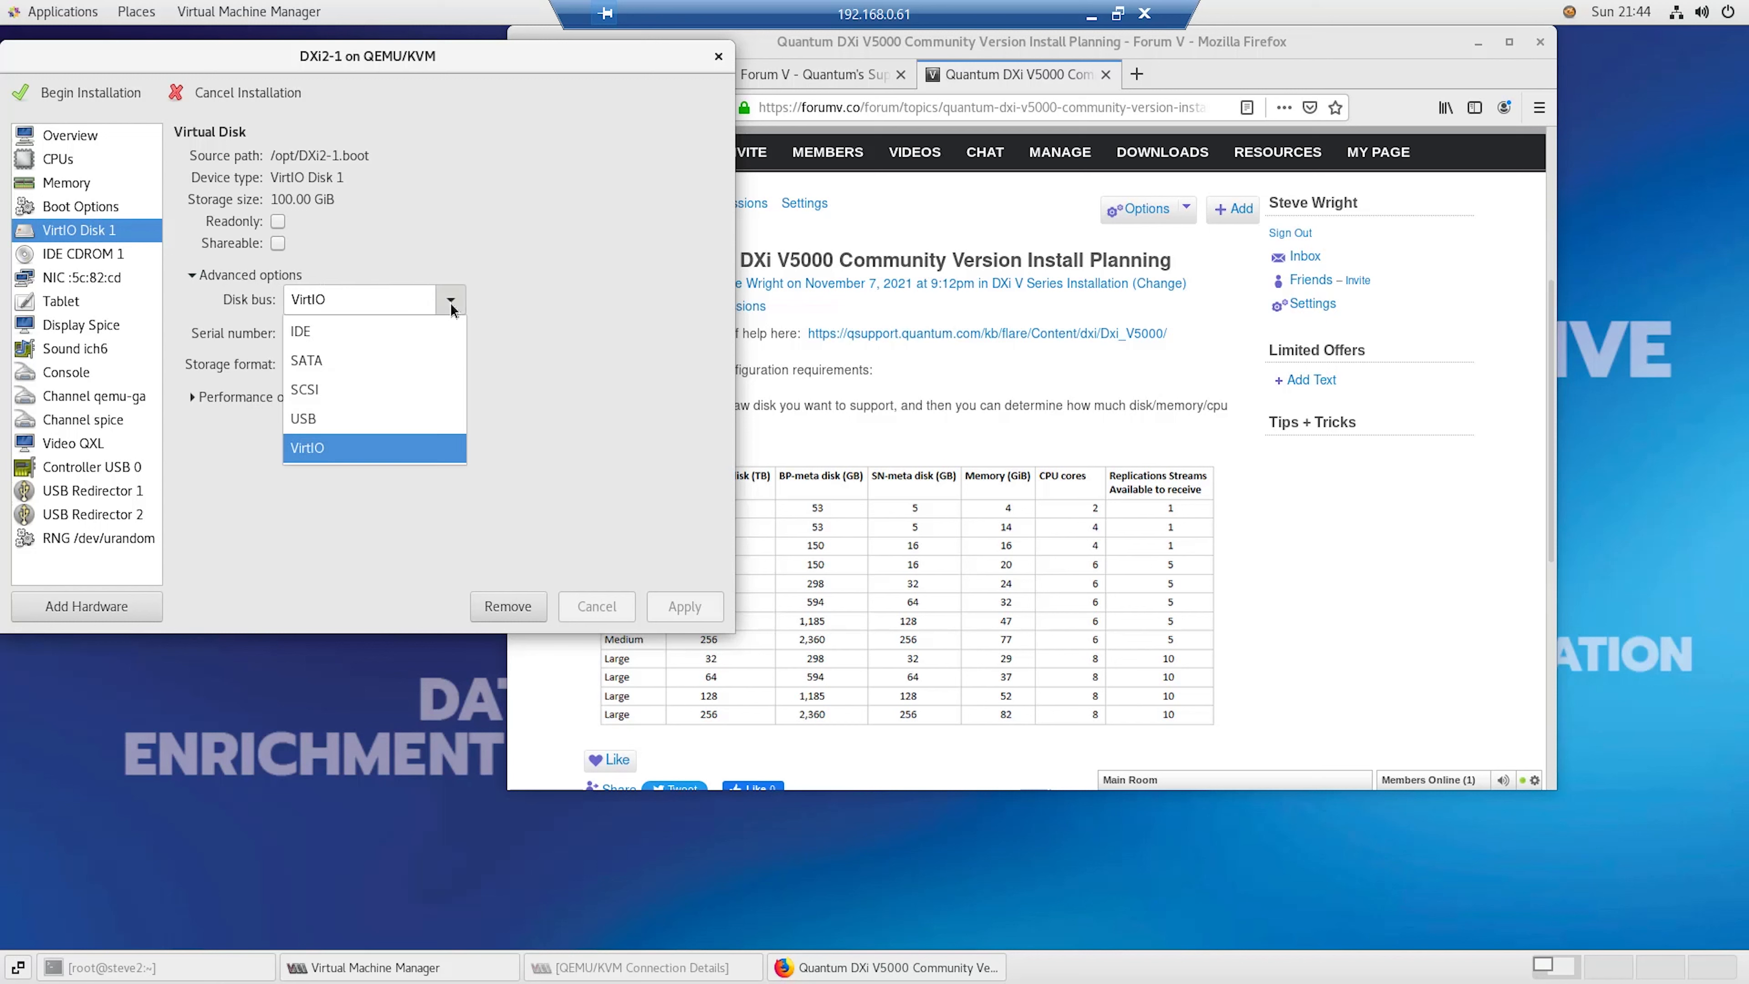
pyautogui.click(338, 397)
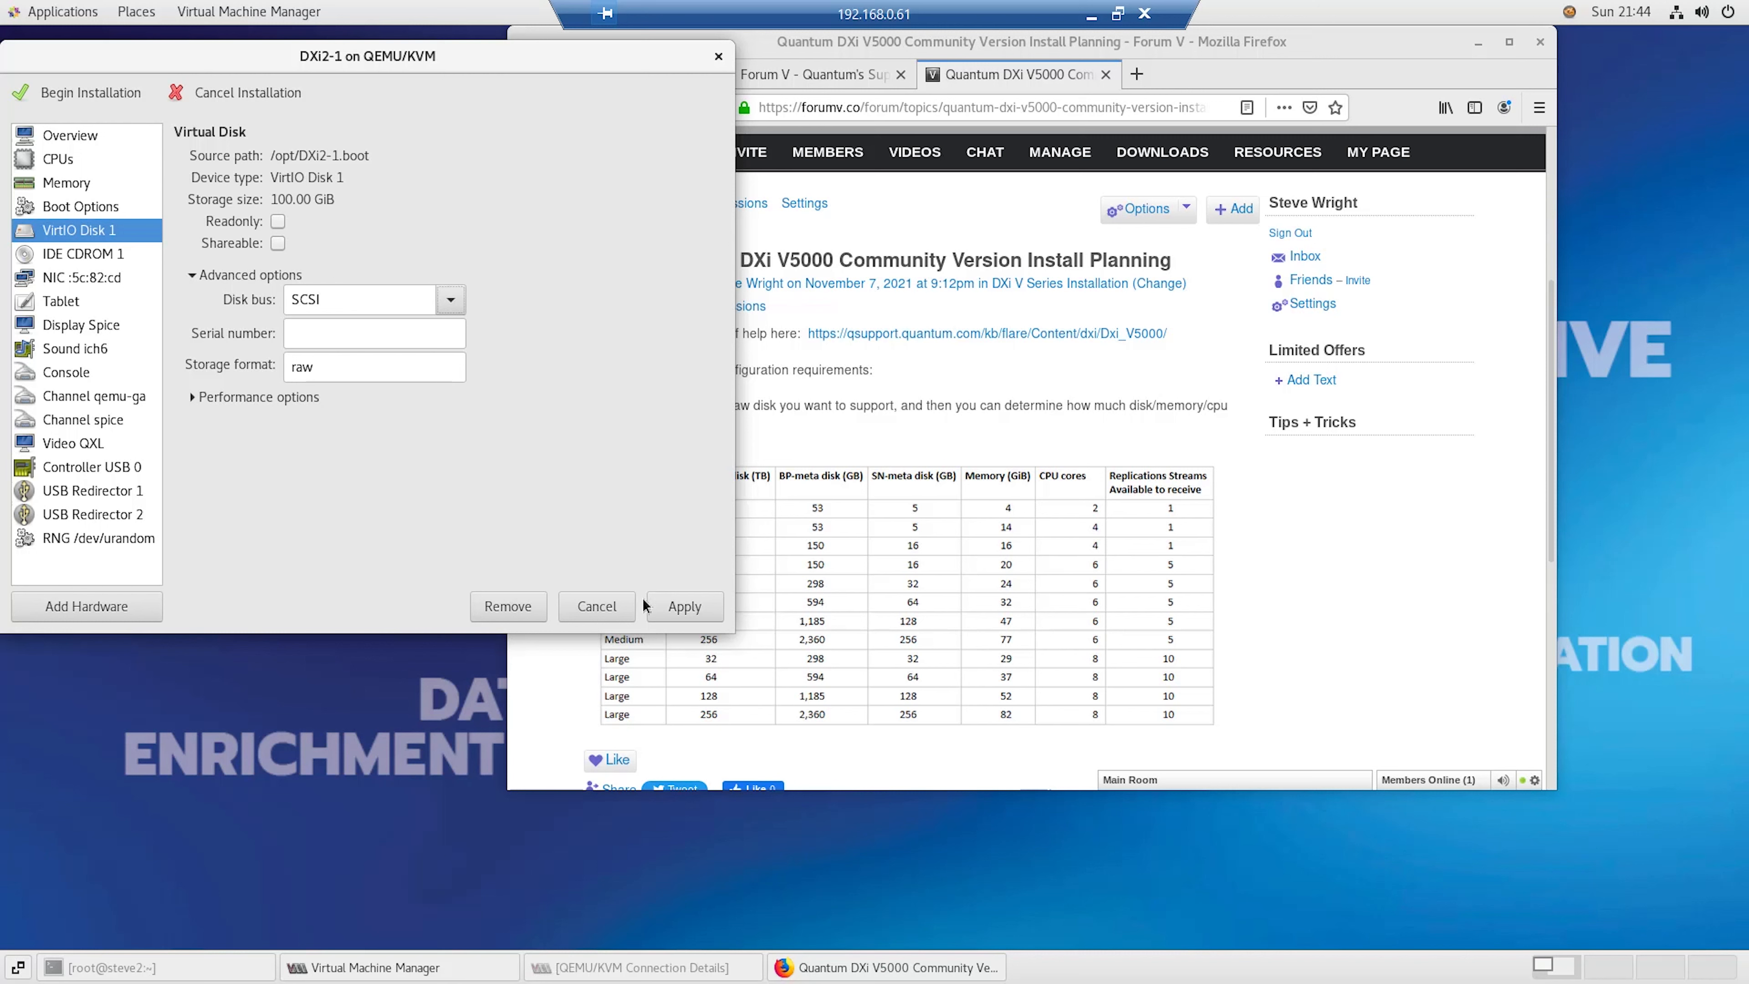
pyautogui.click(668, 602)
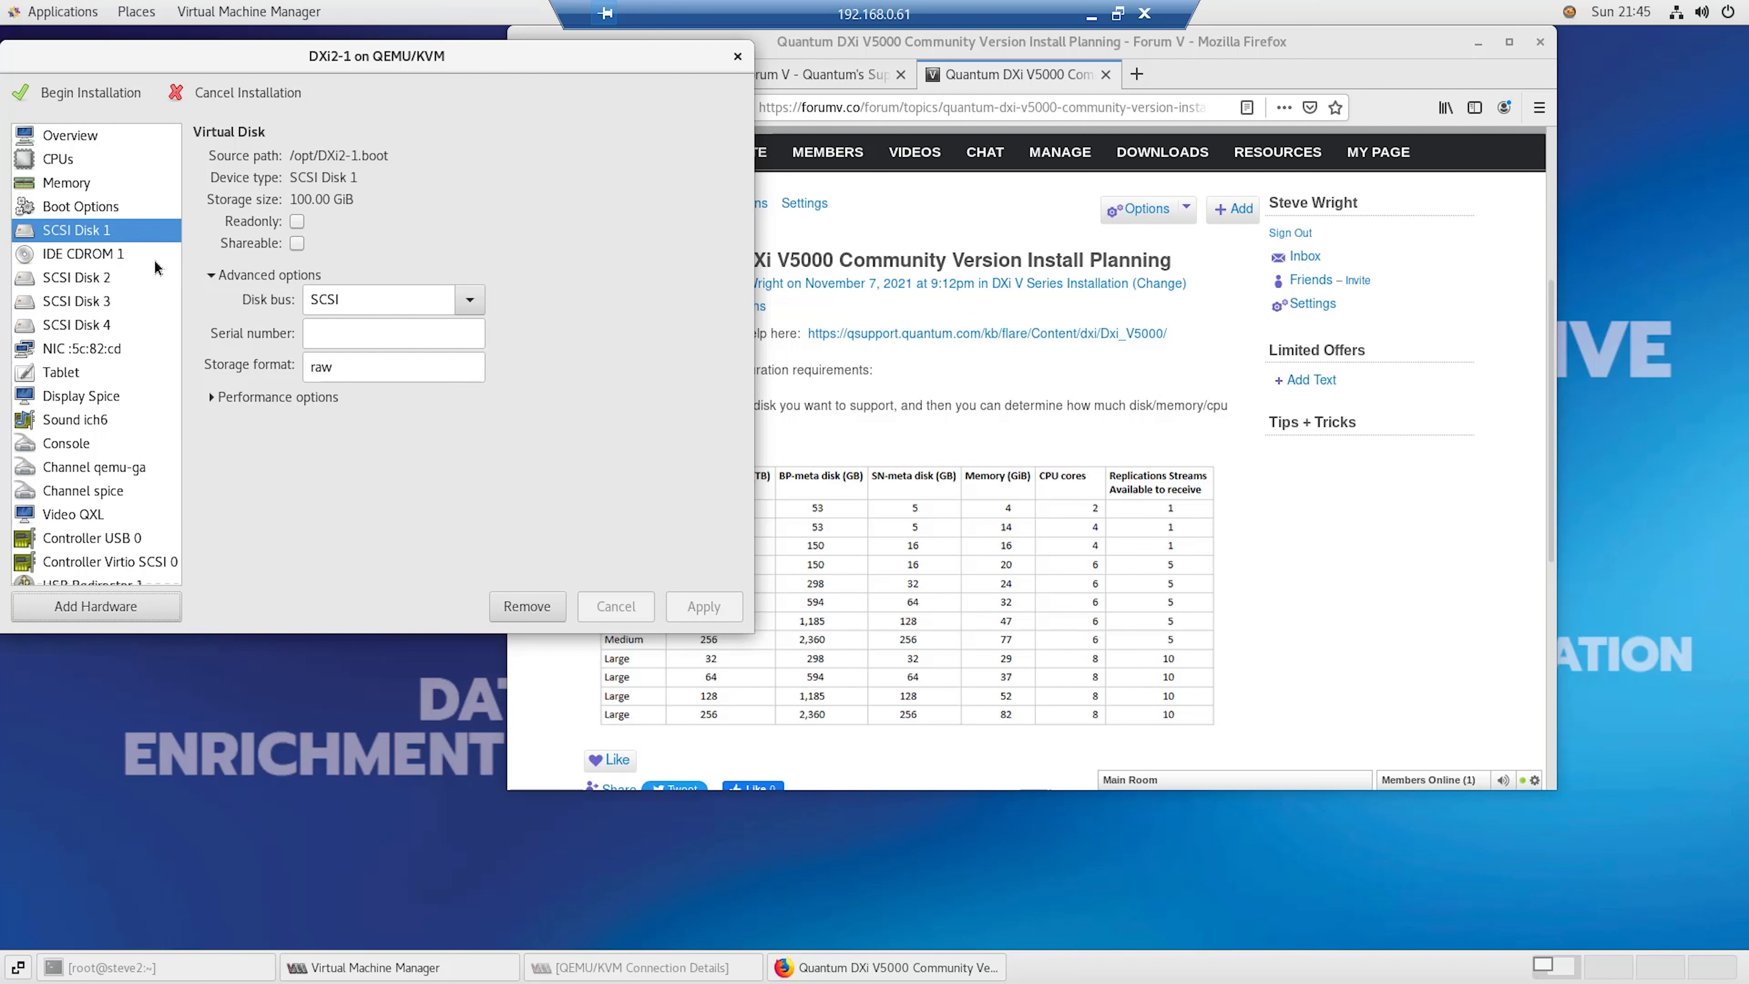
# Step: Check the settings of SCSI disks 2, 3 and 4, and begin the installation, stopping the automatic boot at the installer menu
pyautogui.click(79, 280)
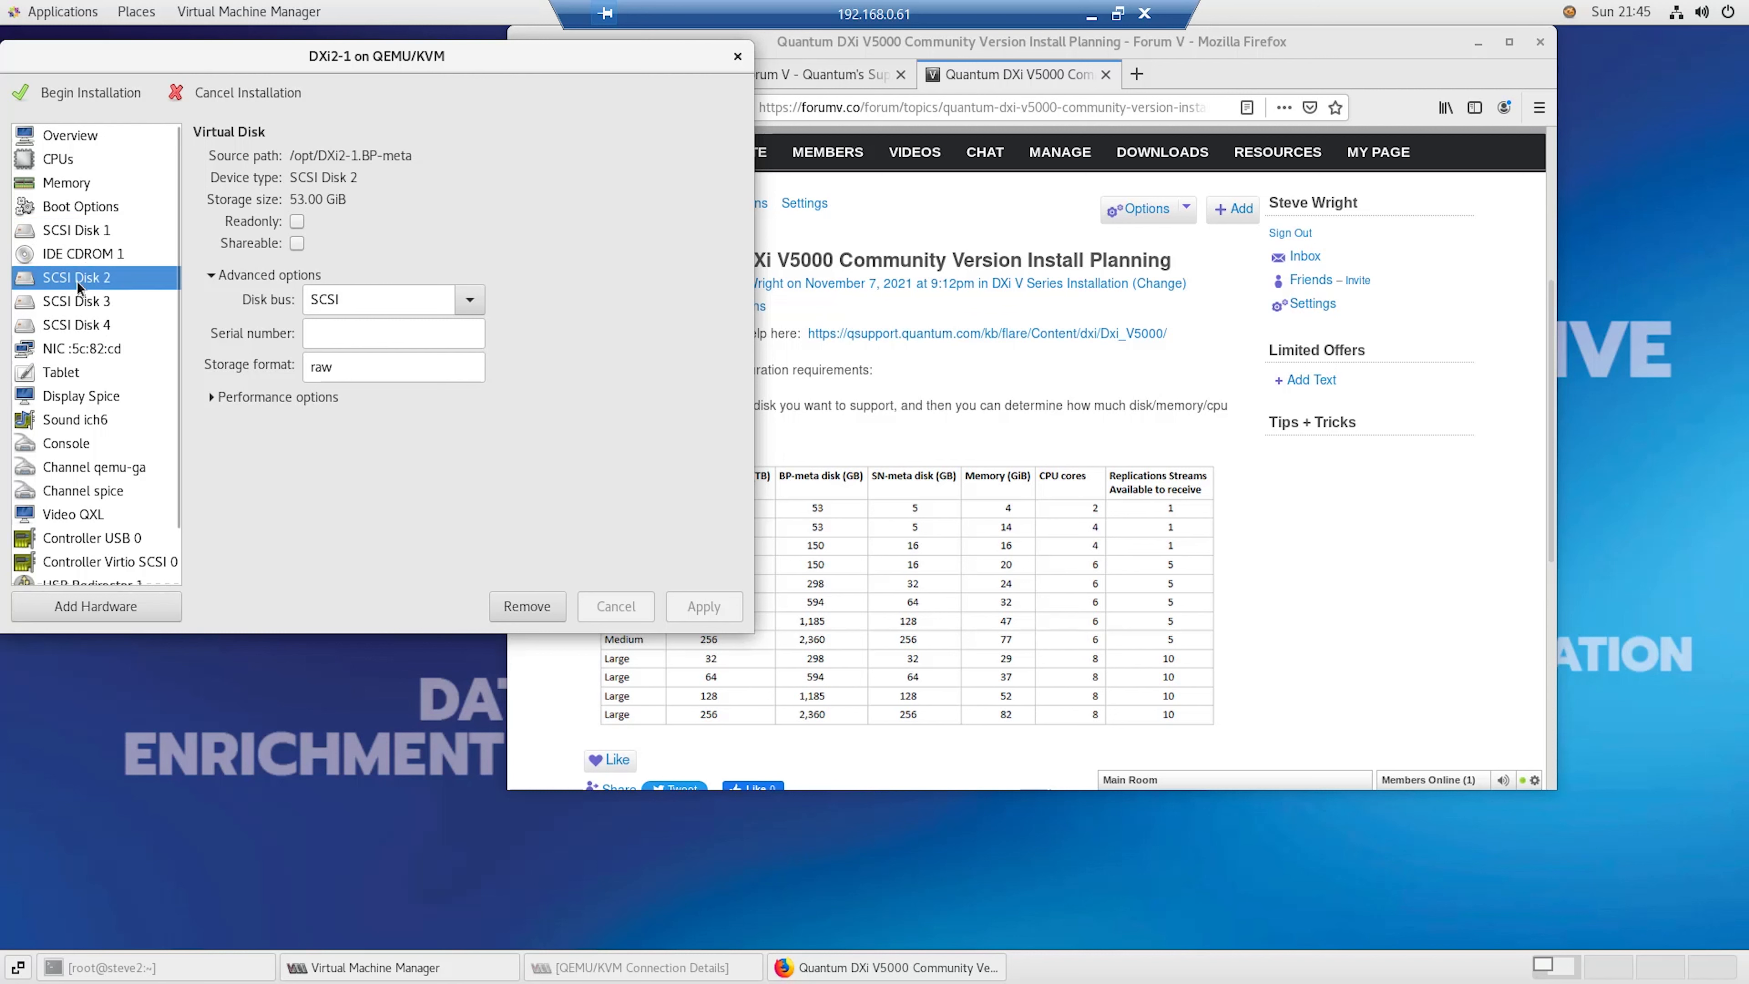
pyautogui.click(82, 304)
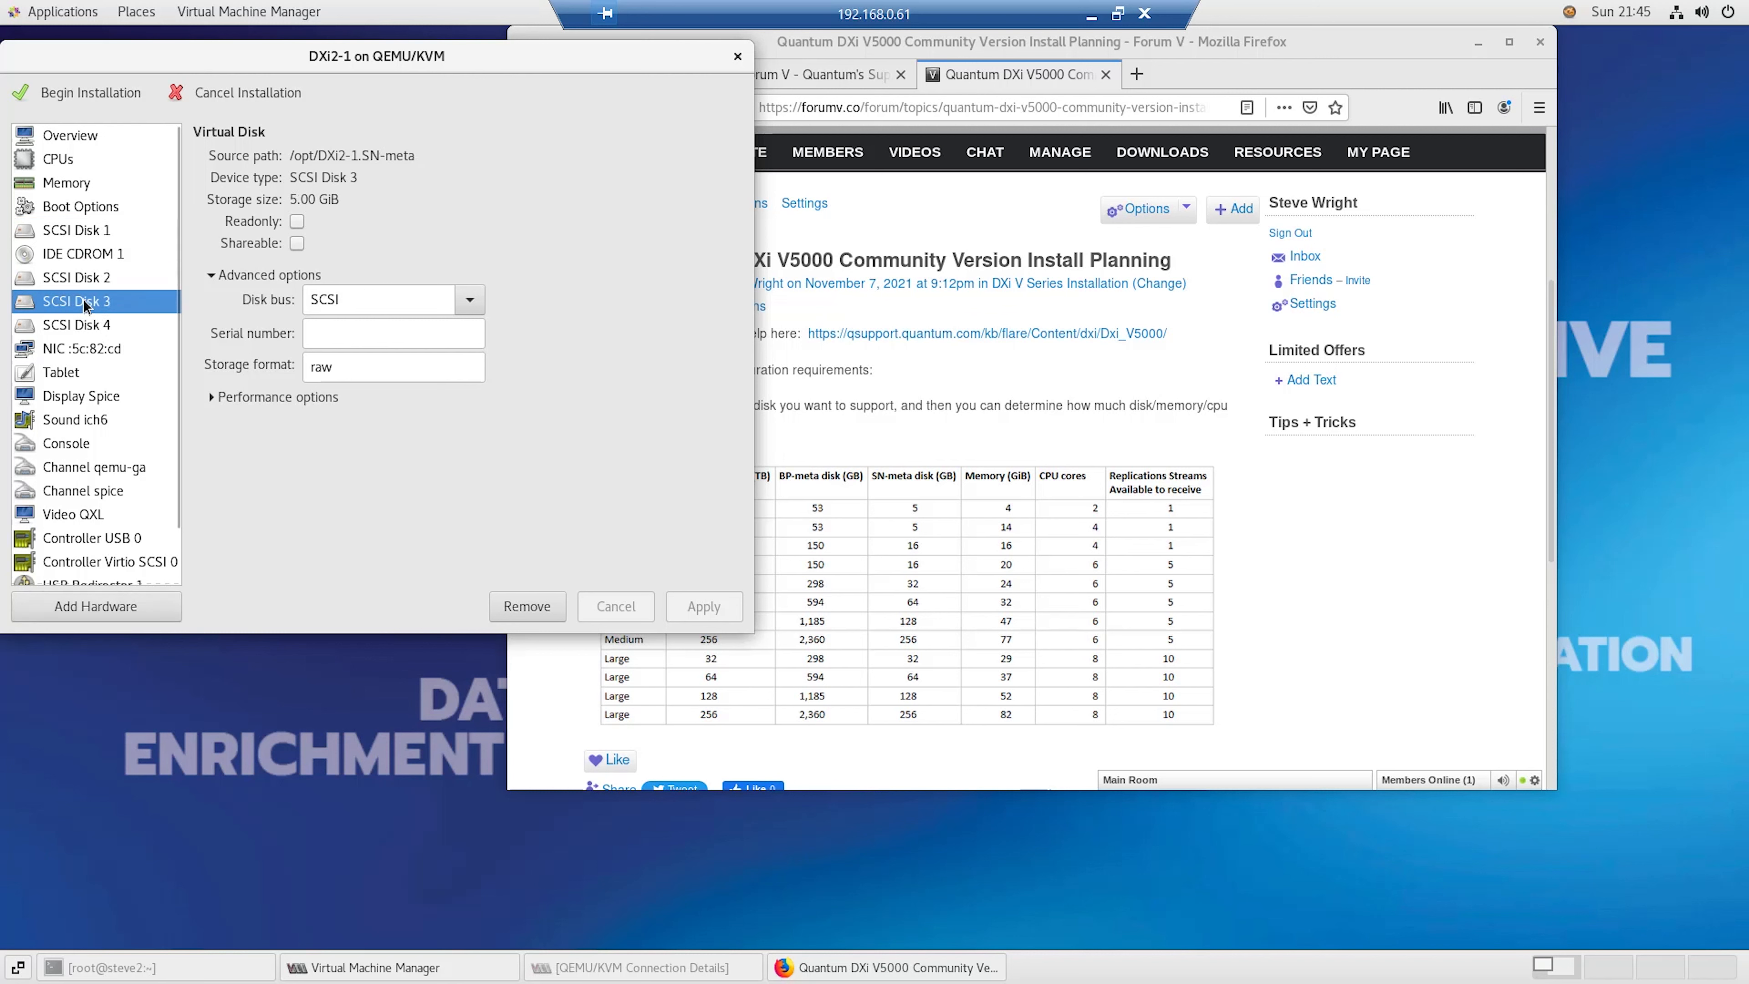
pyautogui.click(100, 328)
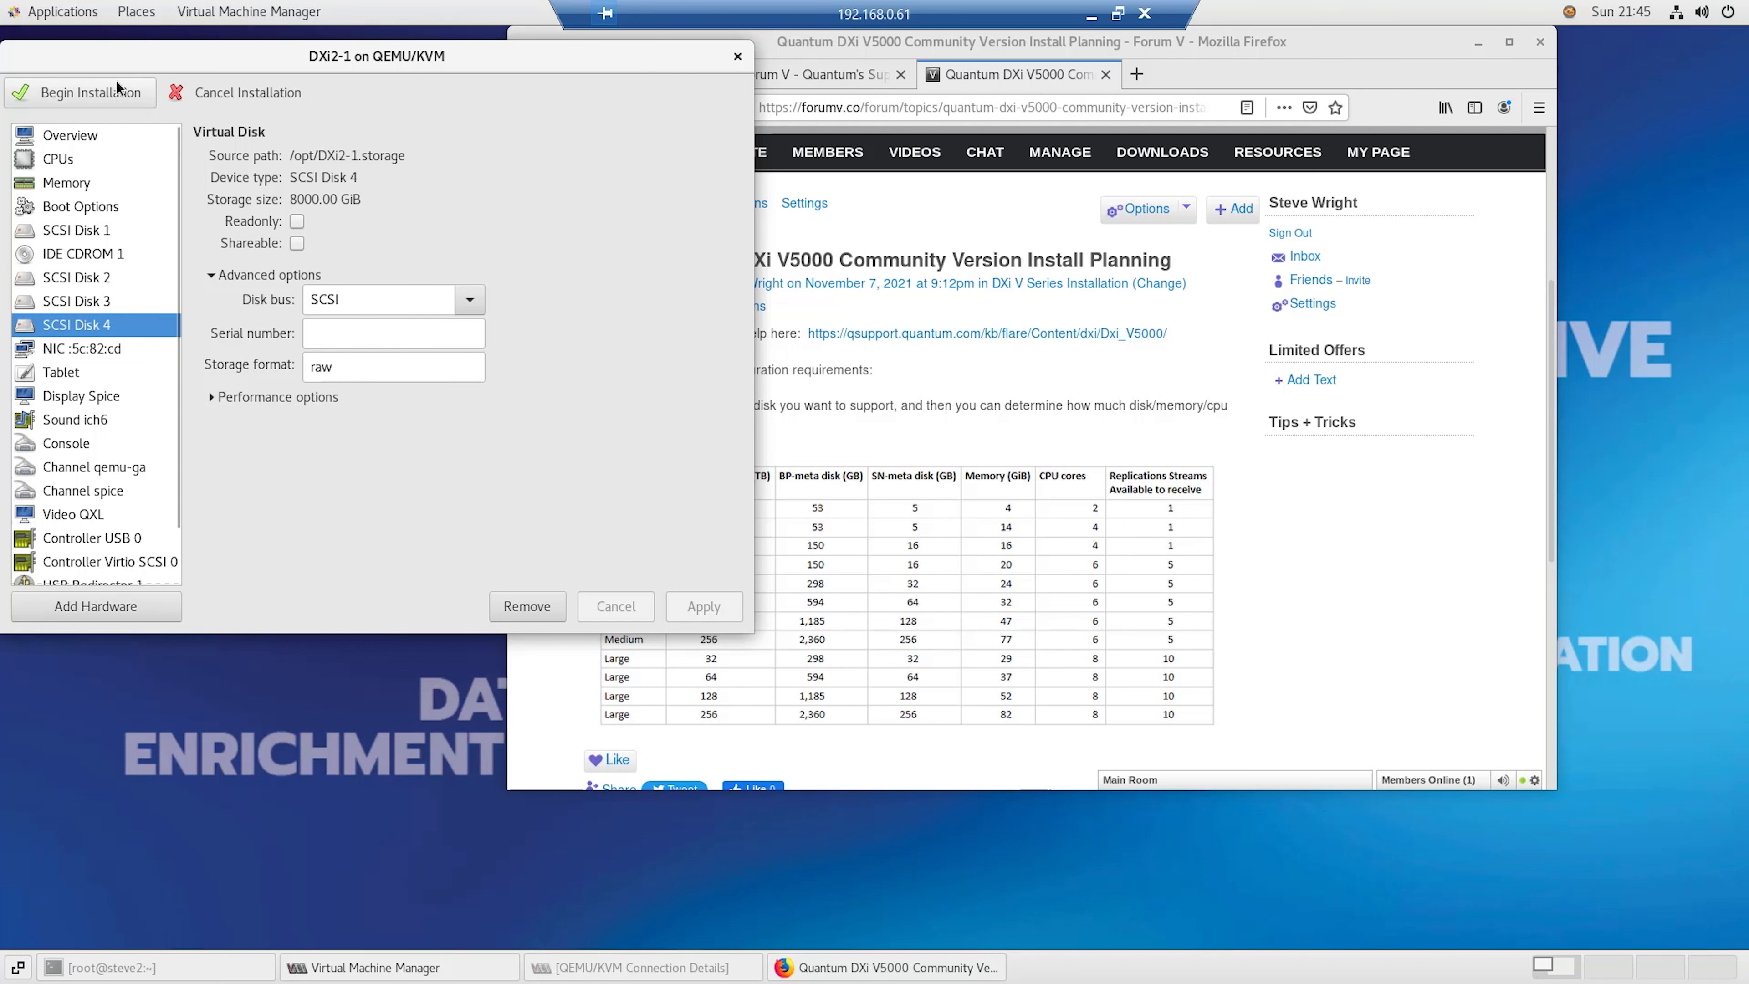
pyautogui.click(105, 91)
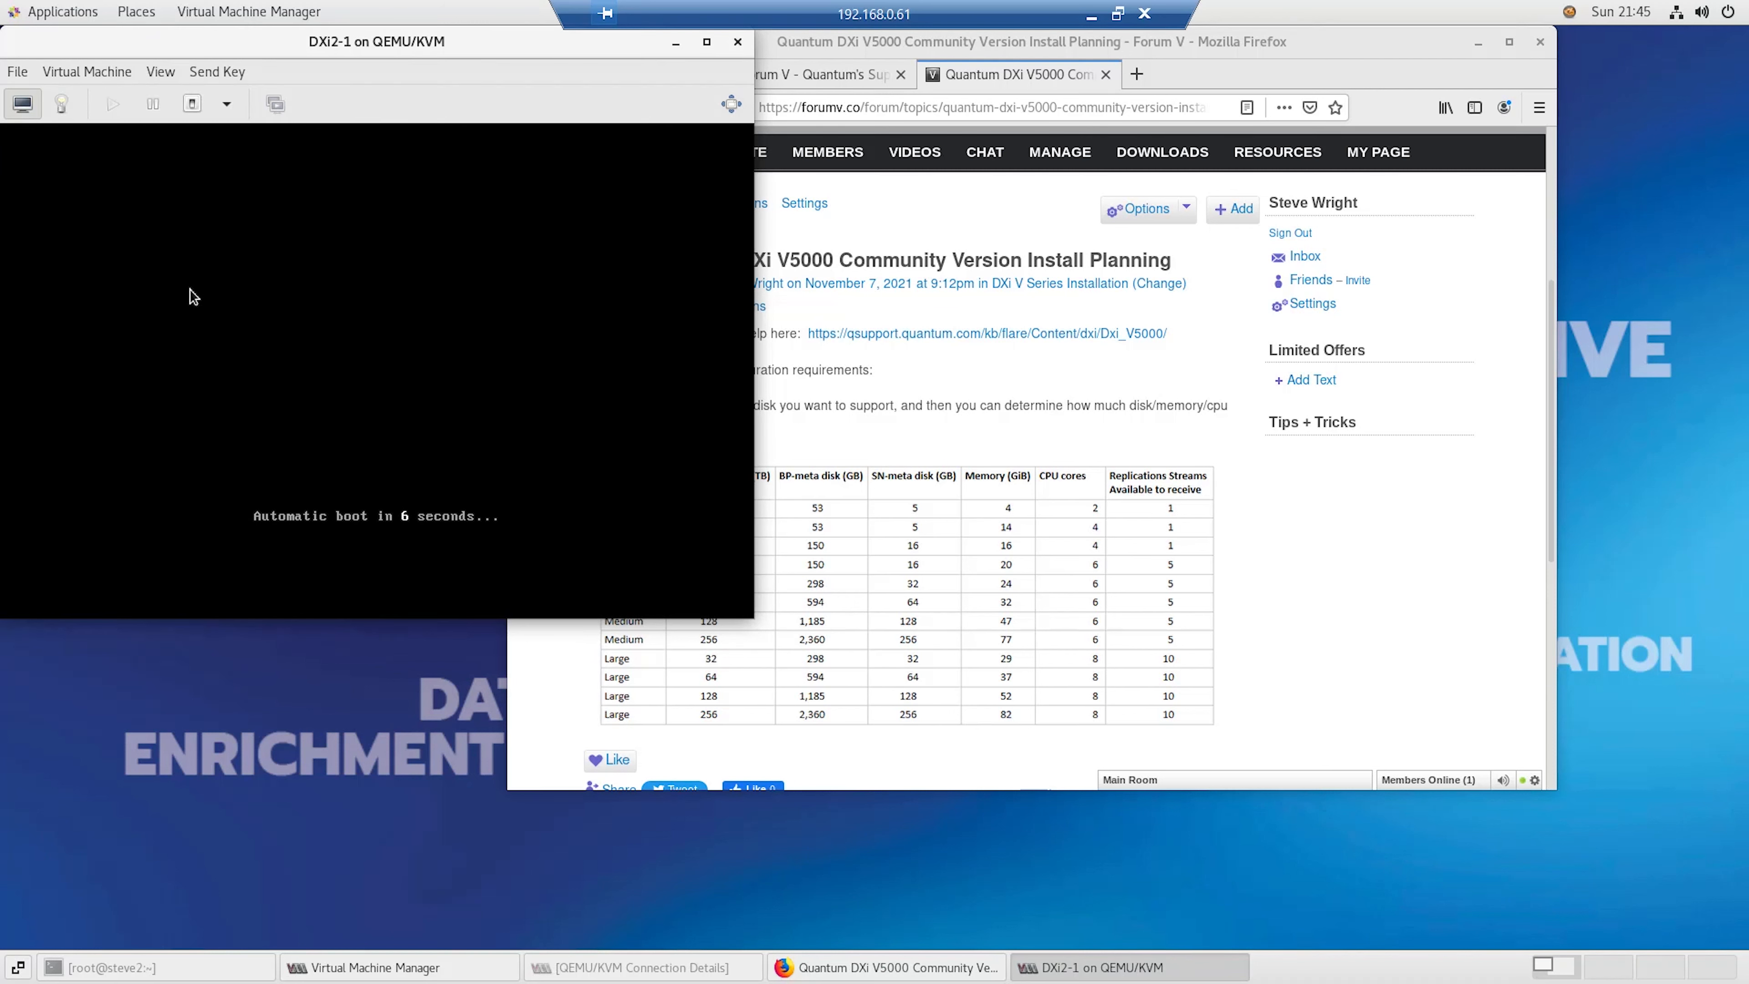
pyautogui.press('Down')
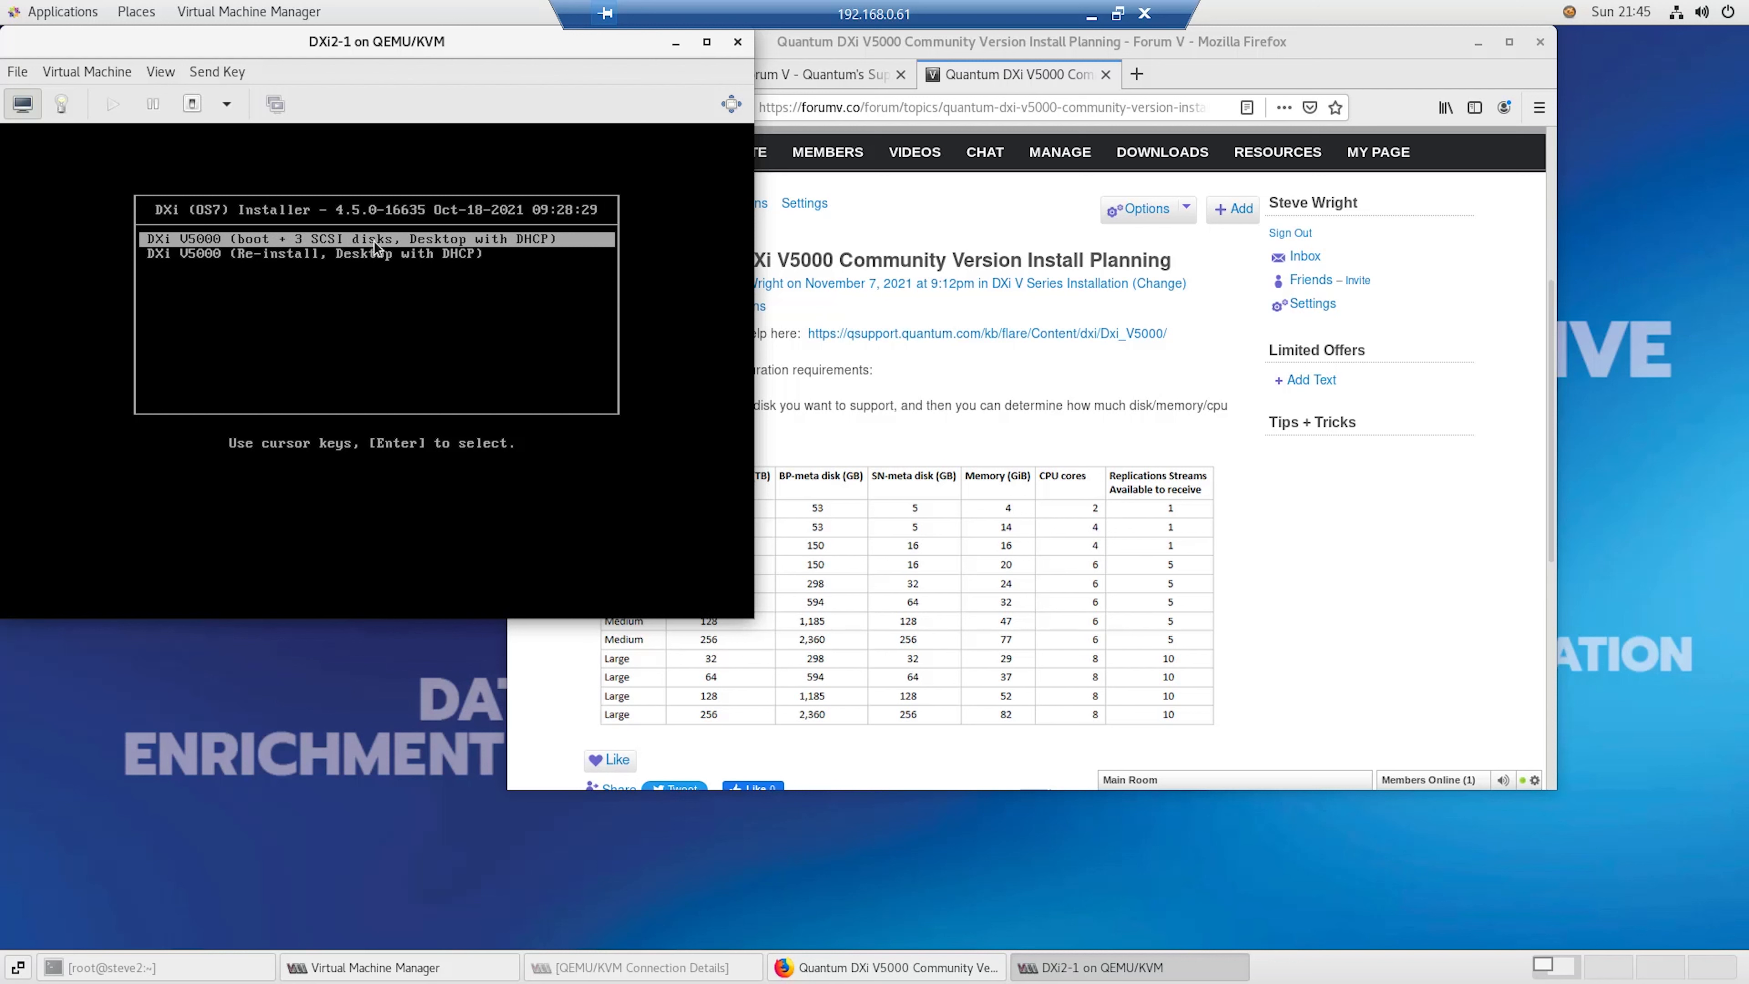
# Step: Install DXi V5000 with the boot + 3 SCSI disks, Desktop with DHCP option, and power the guest back on with the small system profile
pyautogui.press('Return')
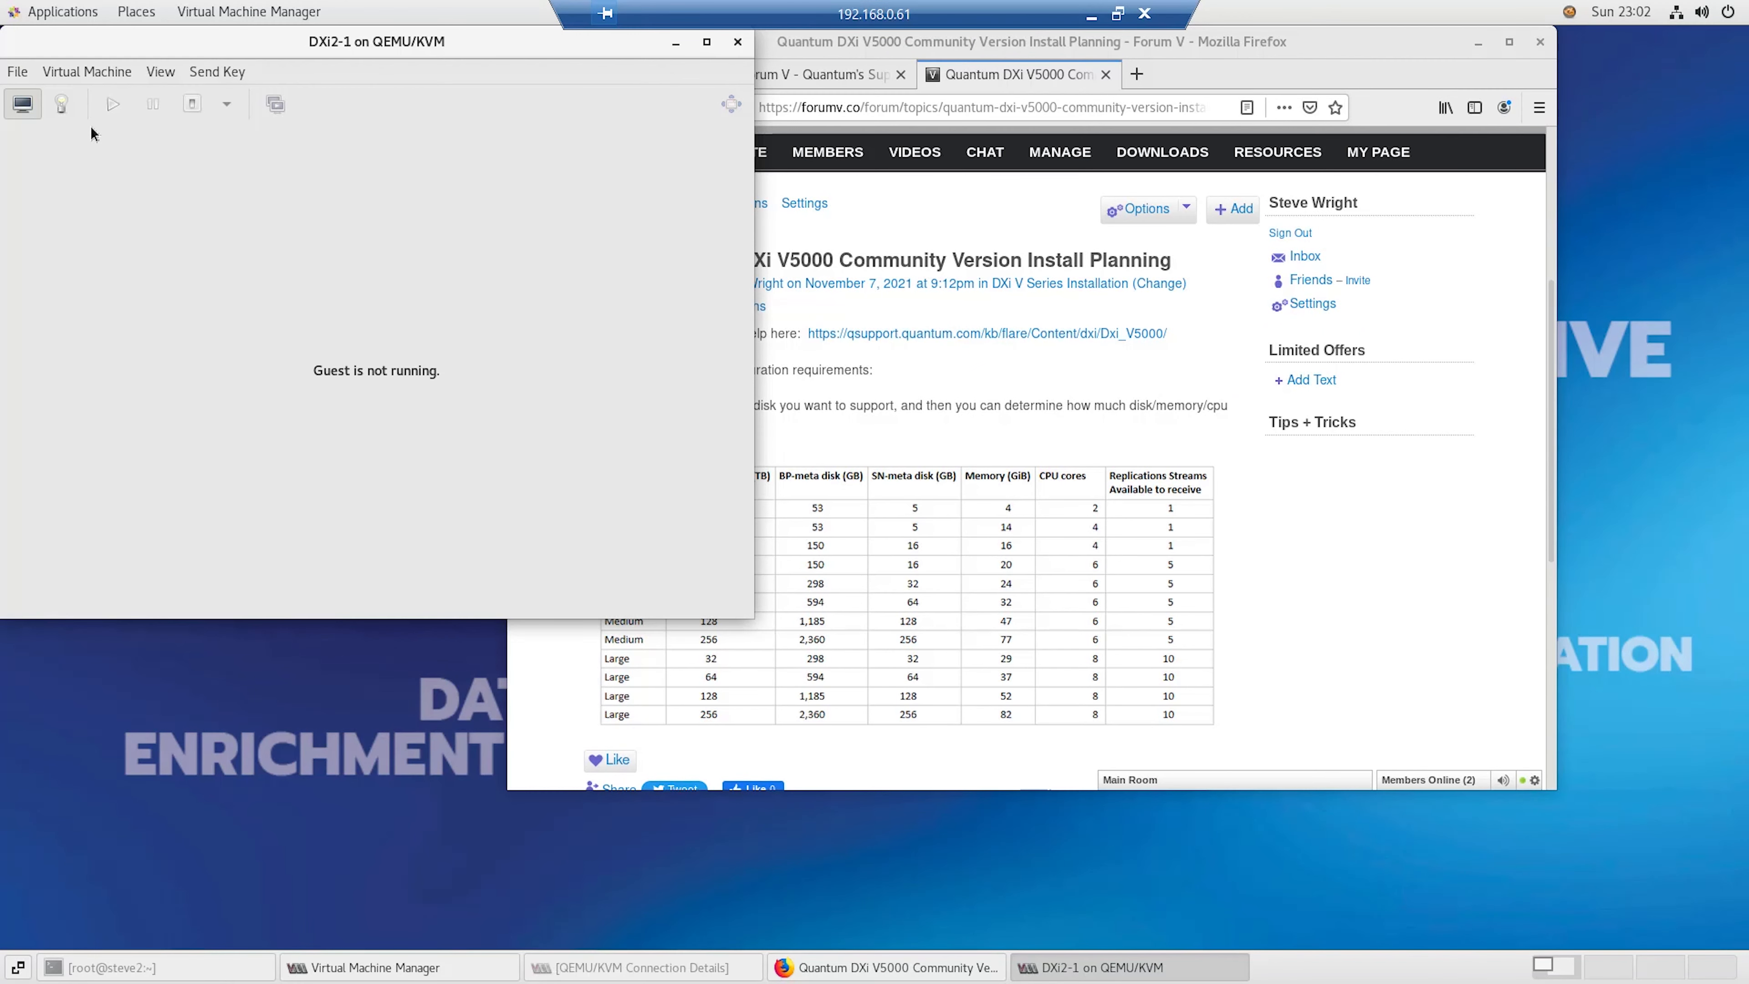
pyautogui.click(112, 105)
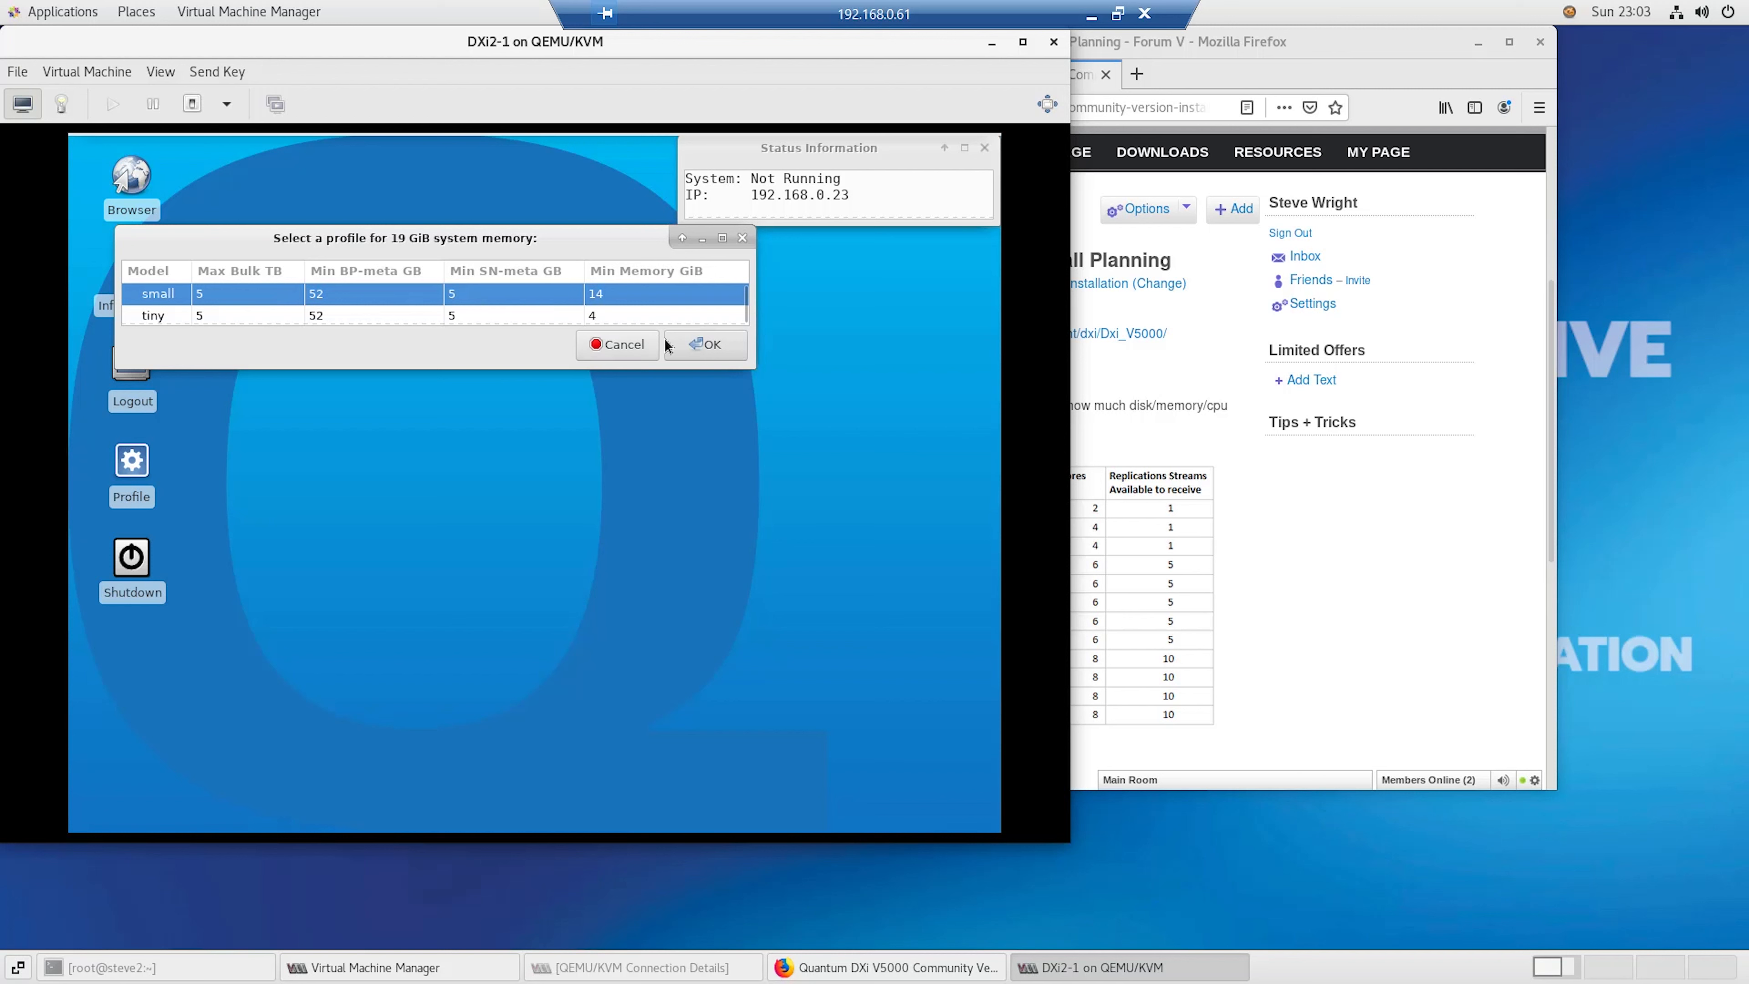
pyautogui.click(706, 345)
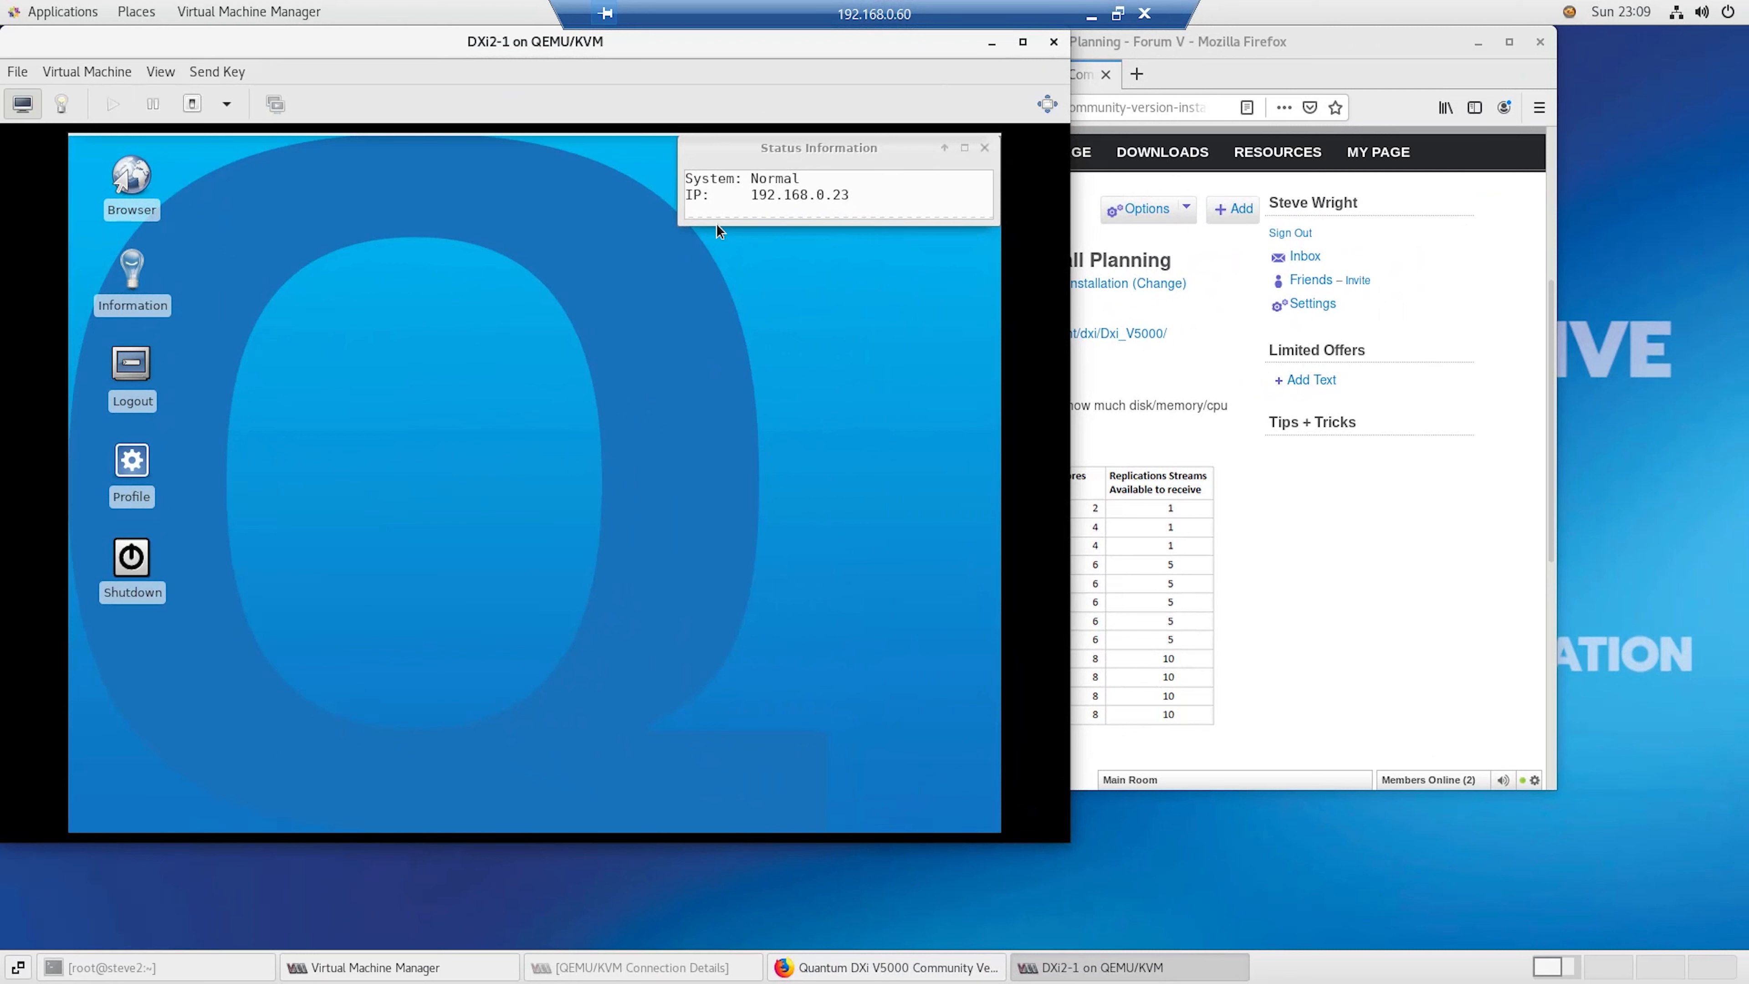
# Step: Open the DXi web interface in the guest's browser, proceeding past the security warning, and log in with the administrator user name and password
pyautogui.doubleClick(132, 180)
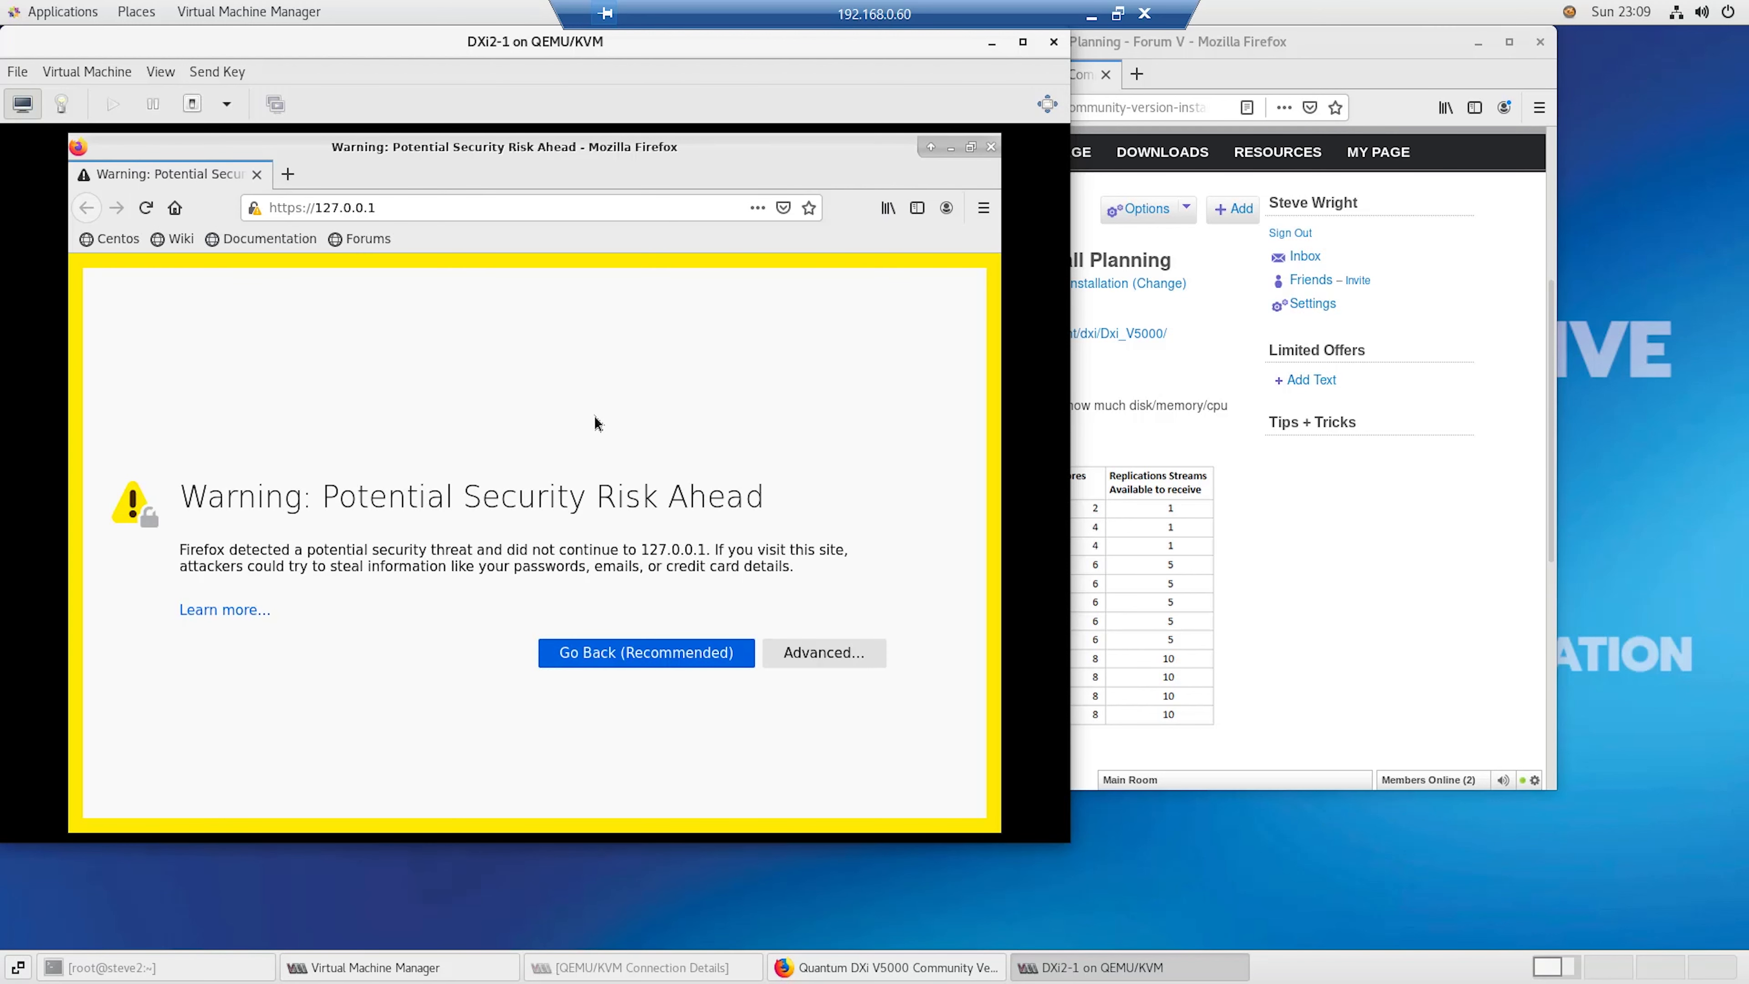
pyautogui.click(846, 655)
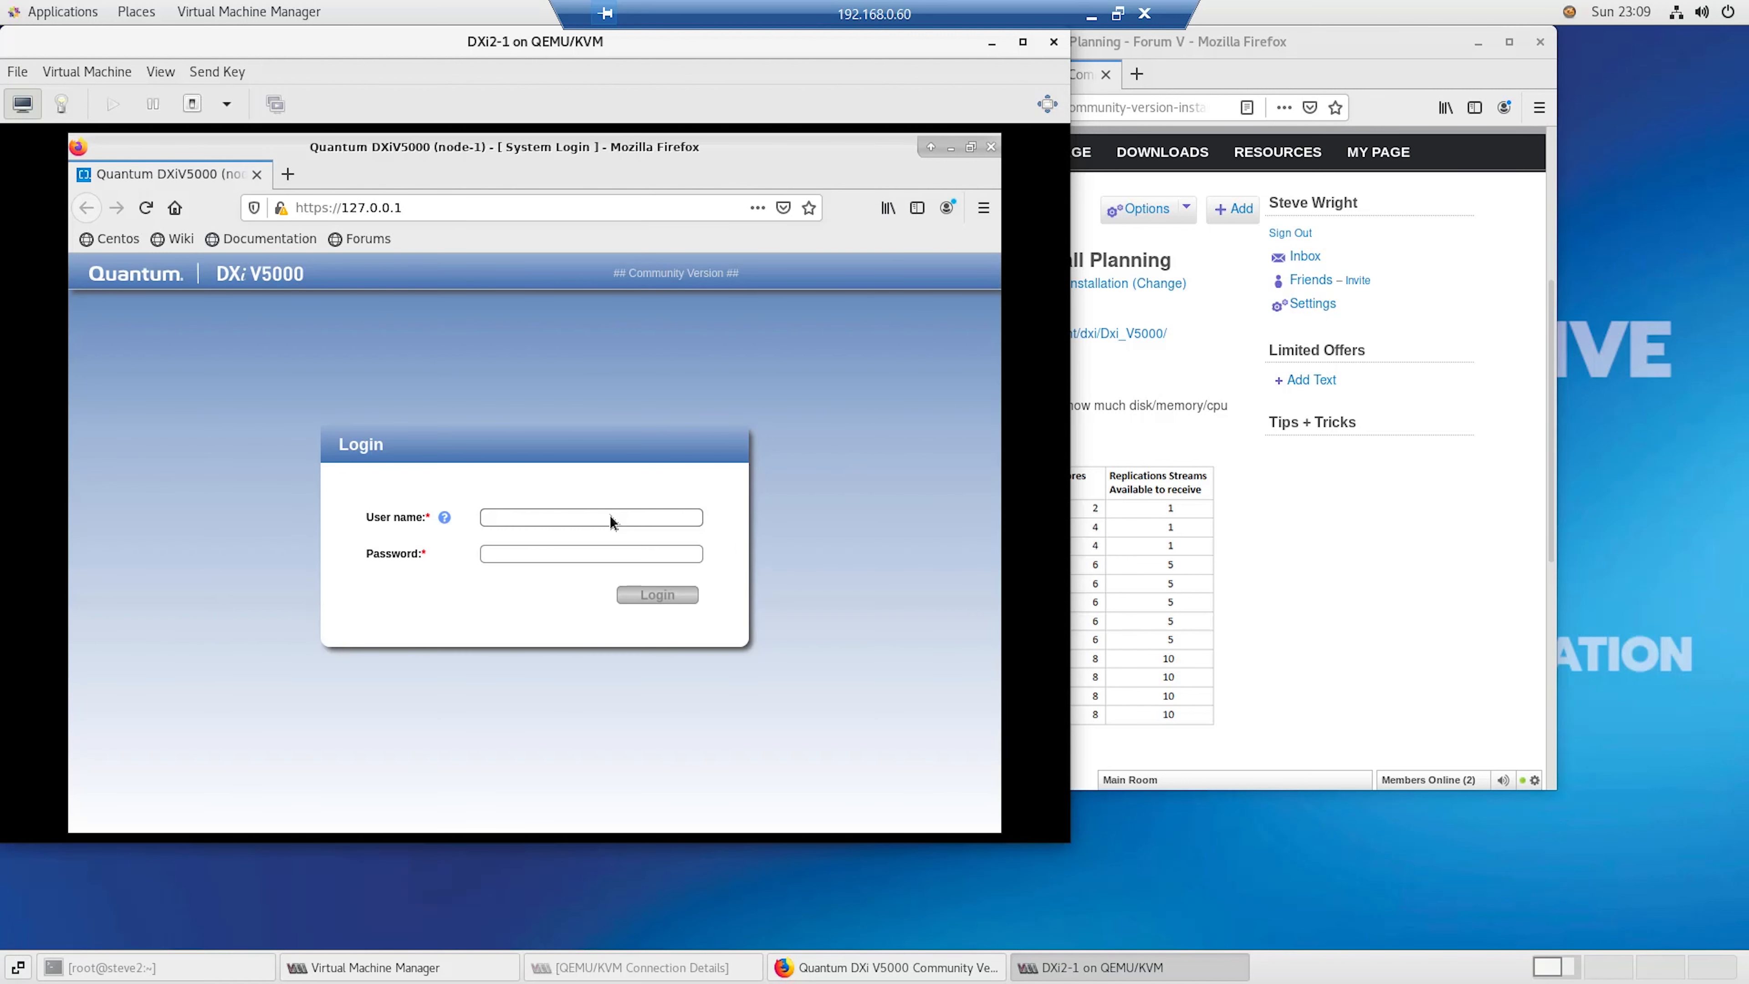
pyautogui.write('admipassword')
pyautogui.click(660, 593)
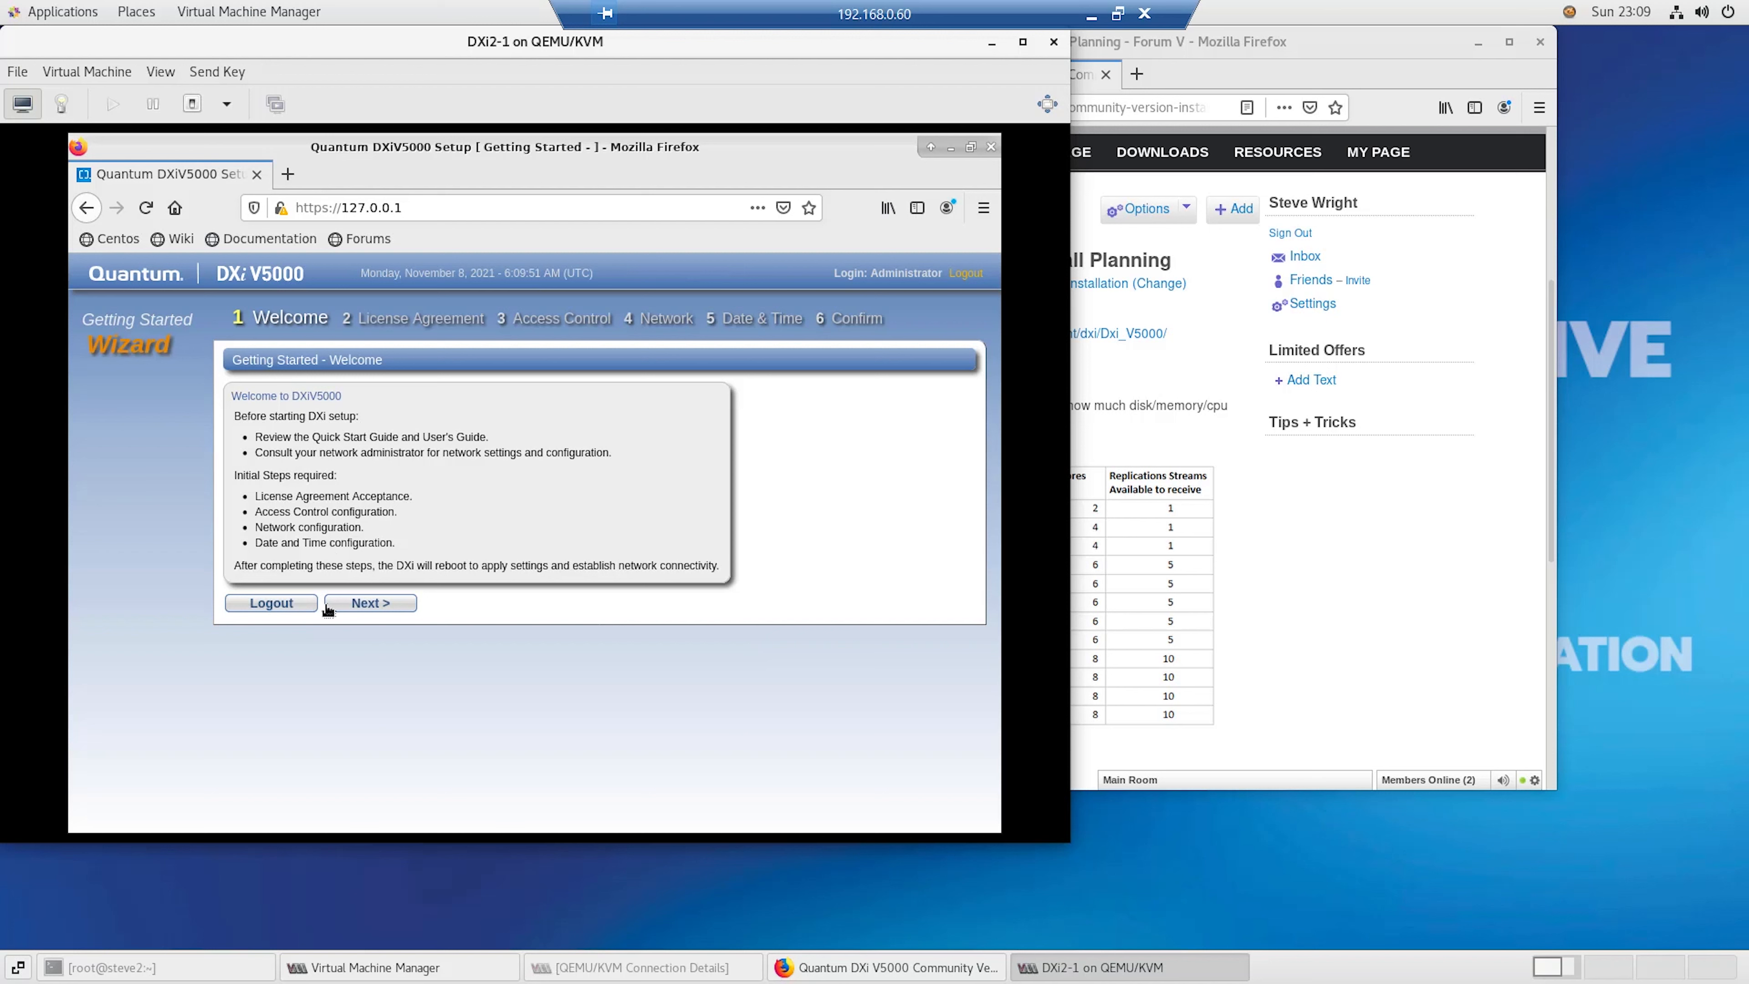